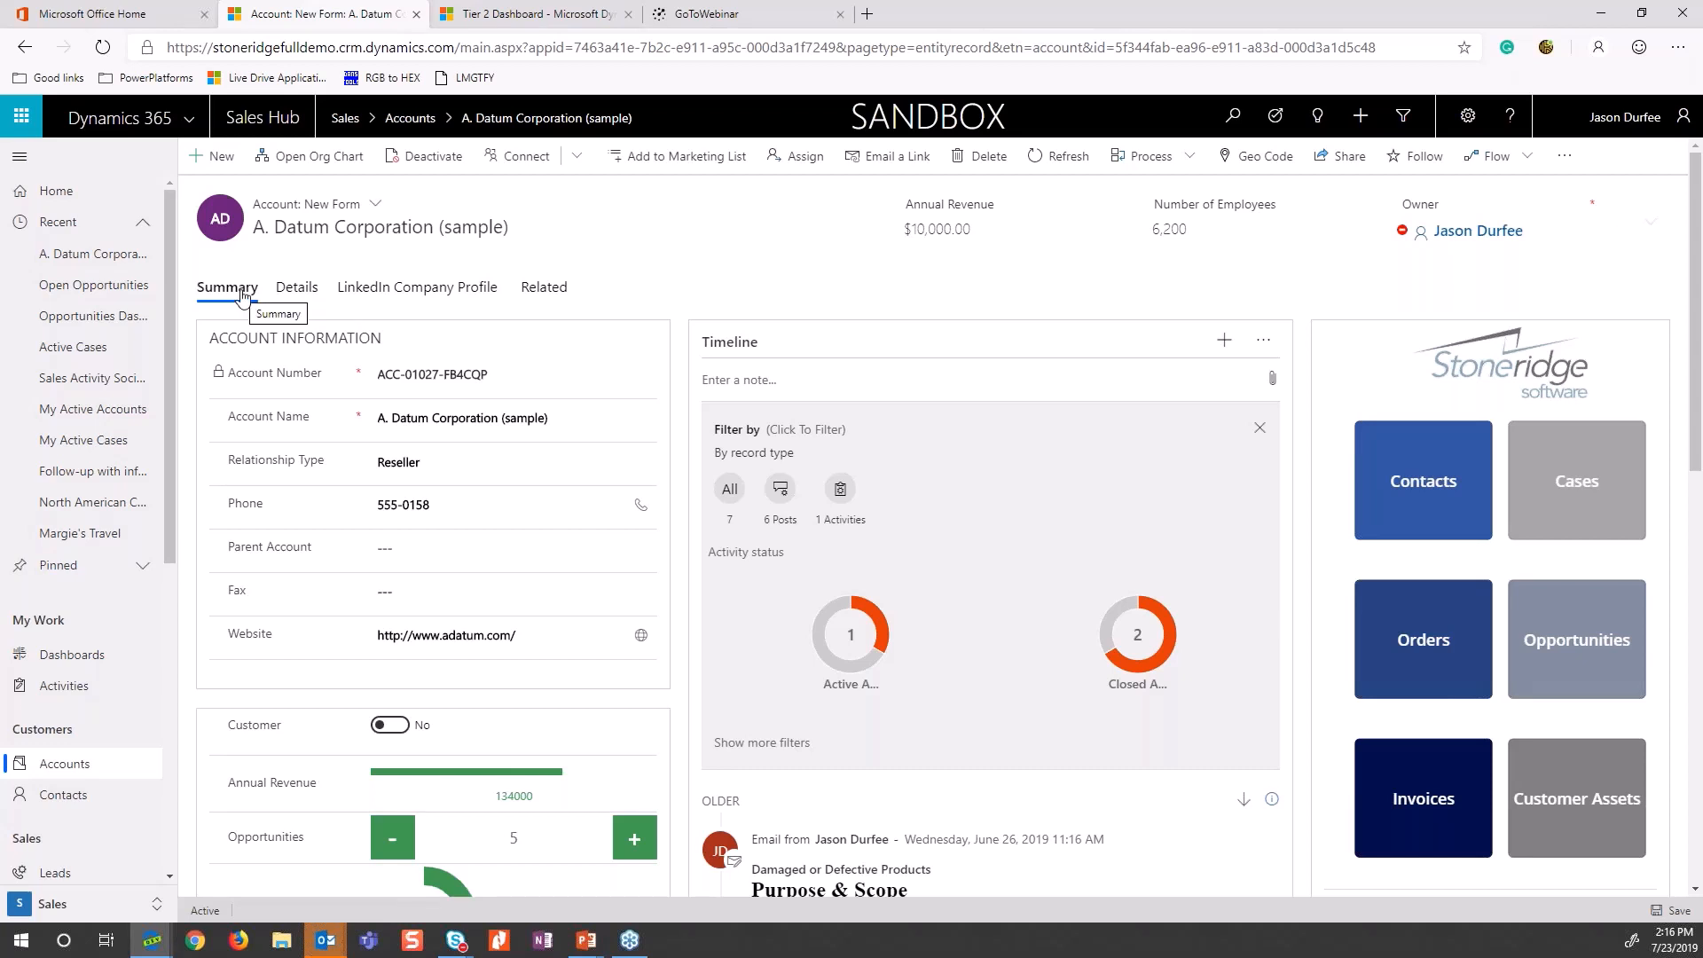
Review the account's Details, LinkedIn Company Profile and Related sections, and return to the Summary to look it over
left_click(291, 292)
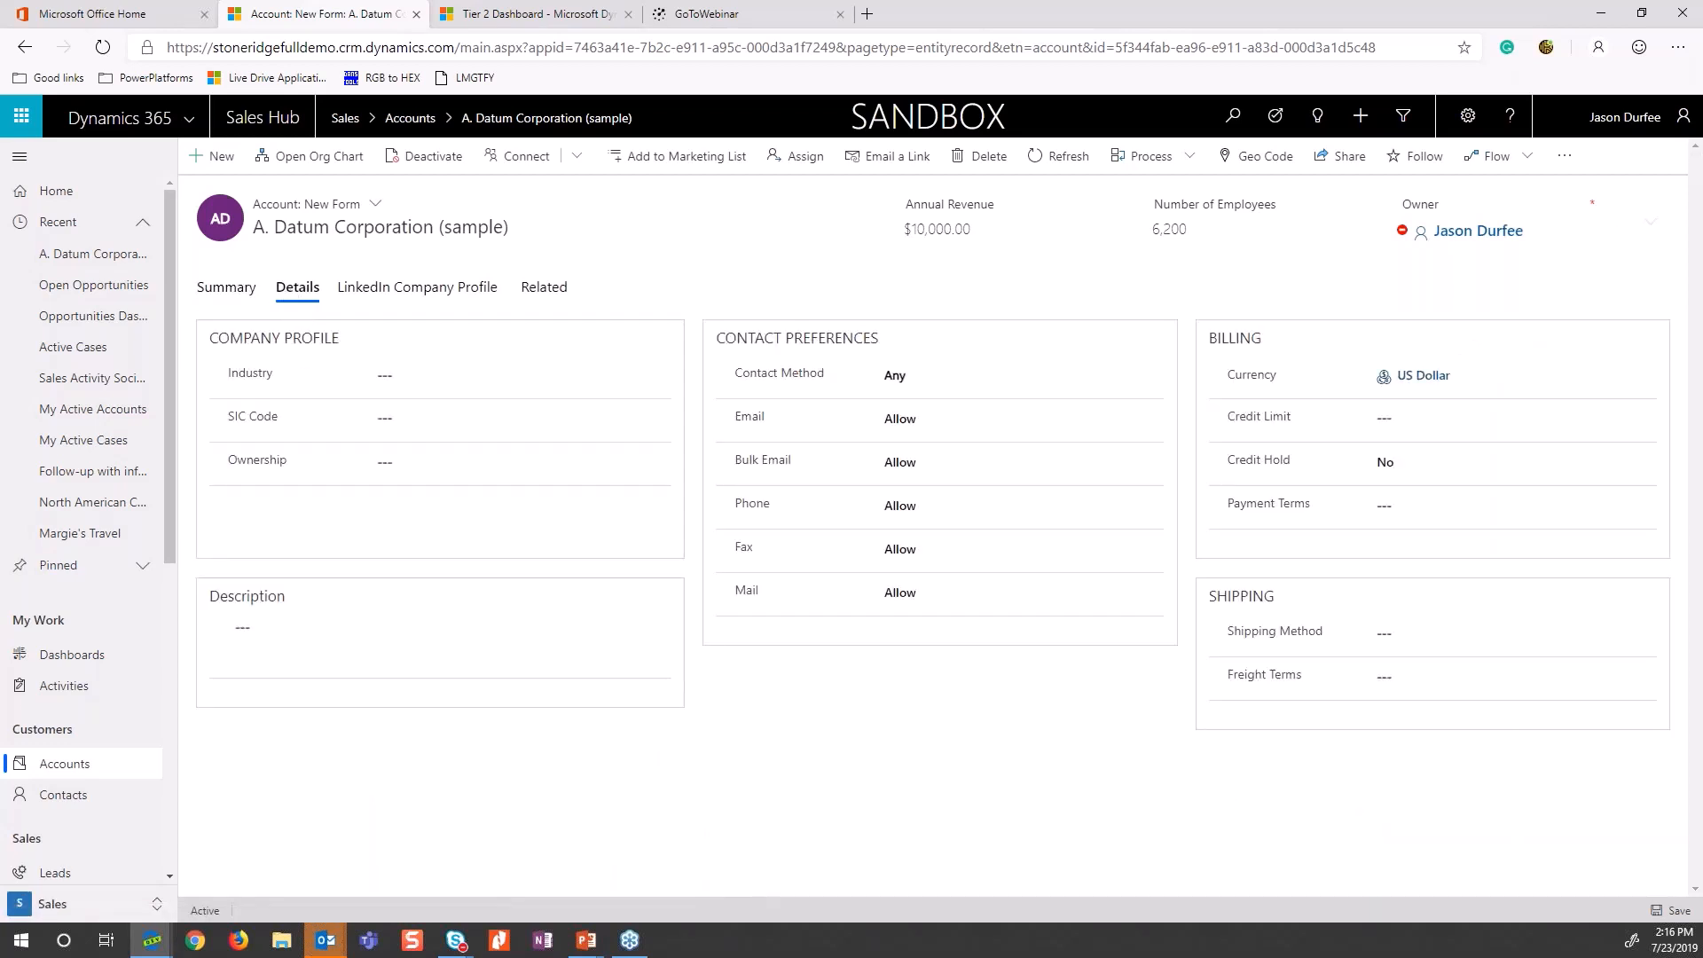
left_click(365, 293)
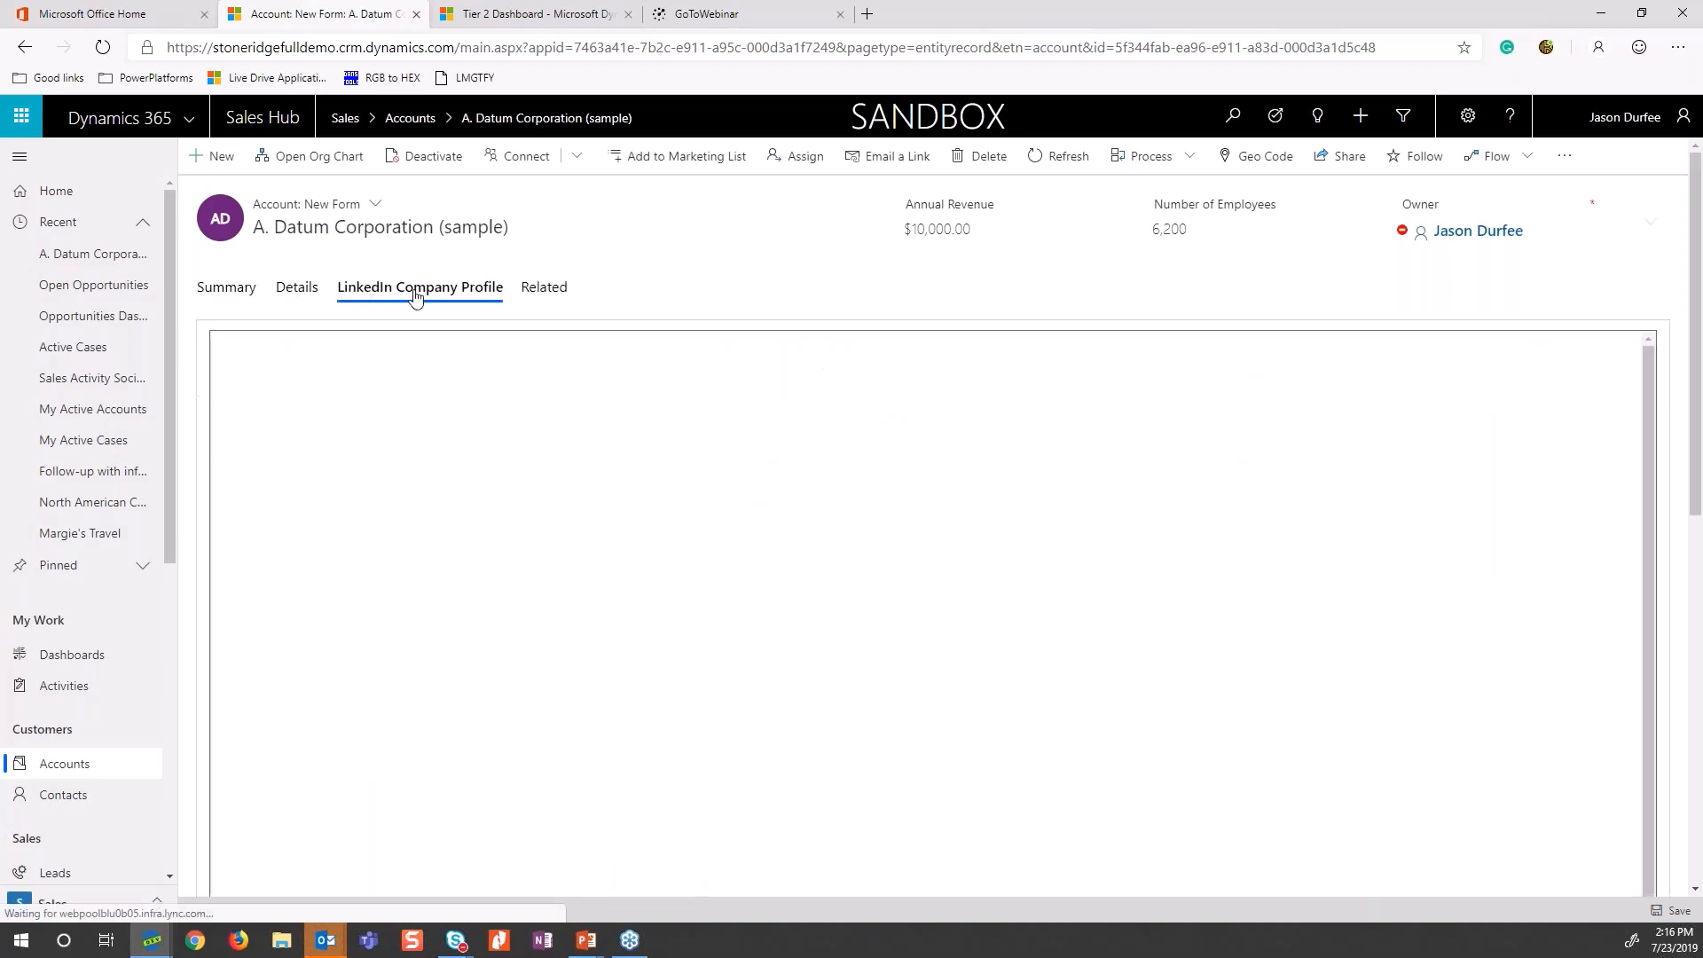
left_click(544, 293)
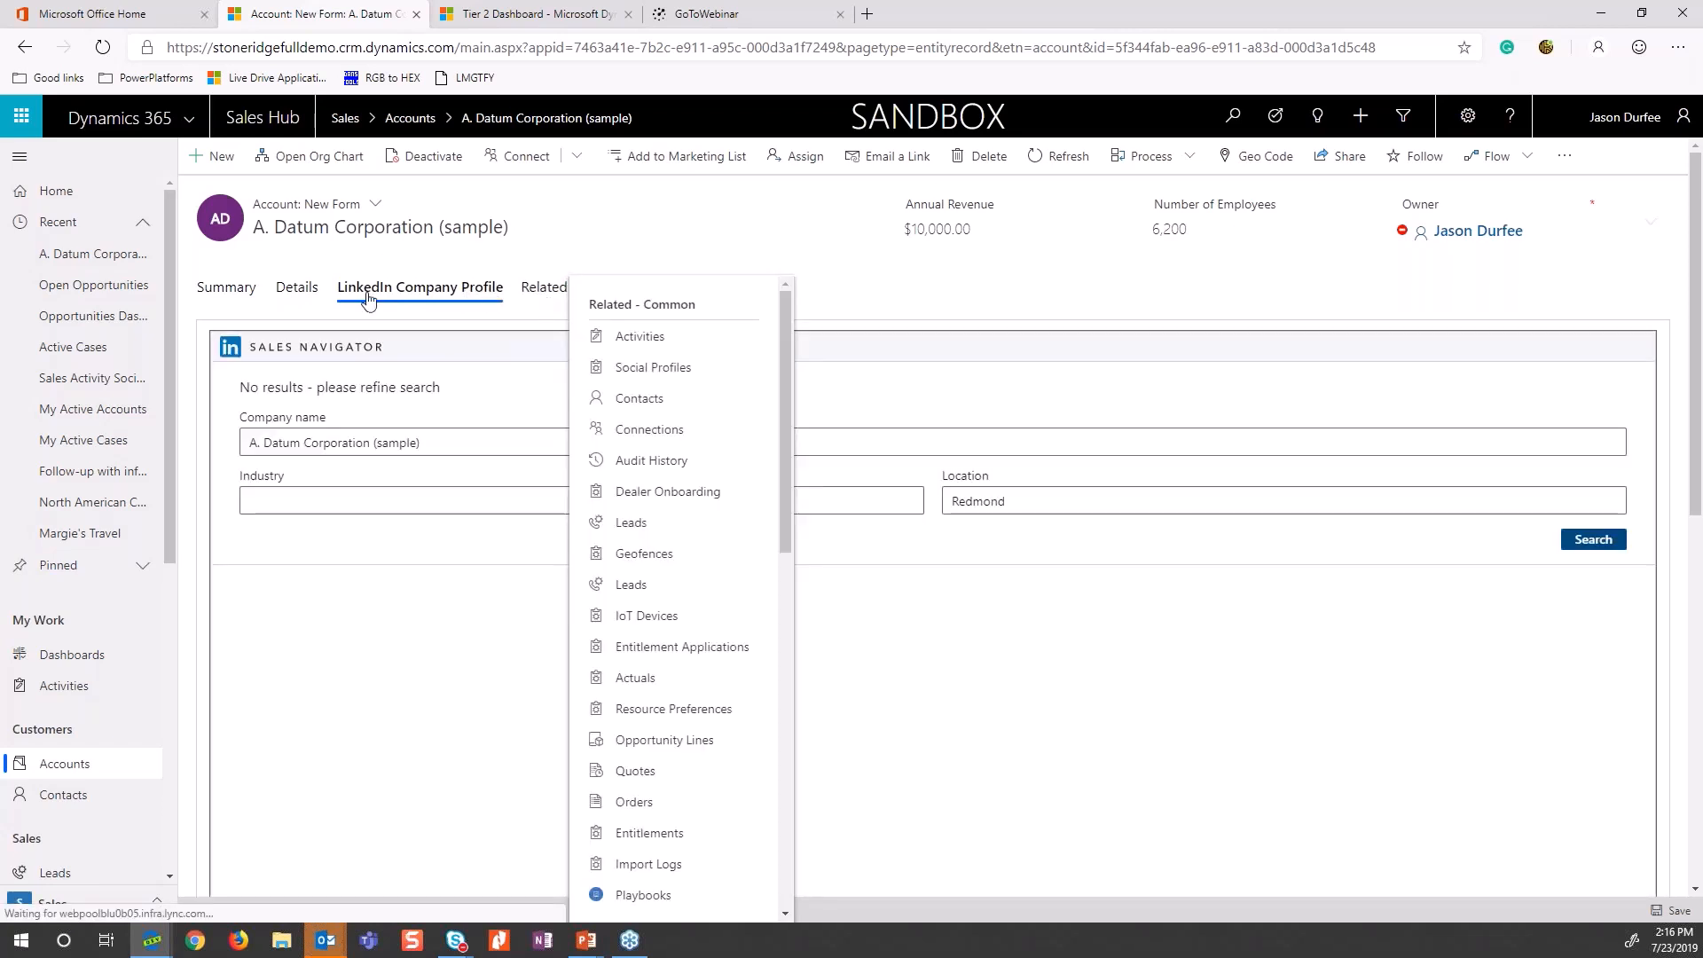
left_click(298, 298)
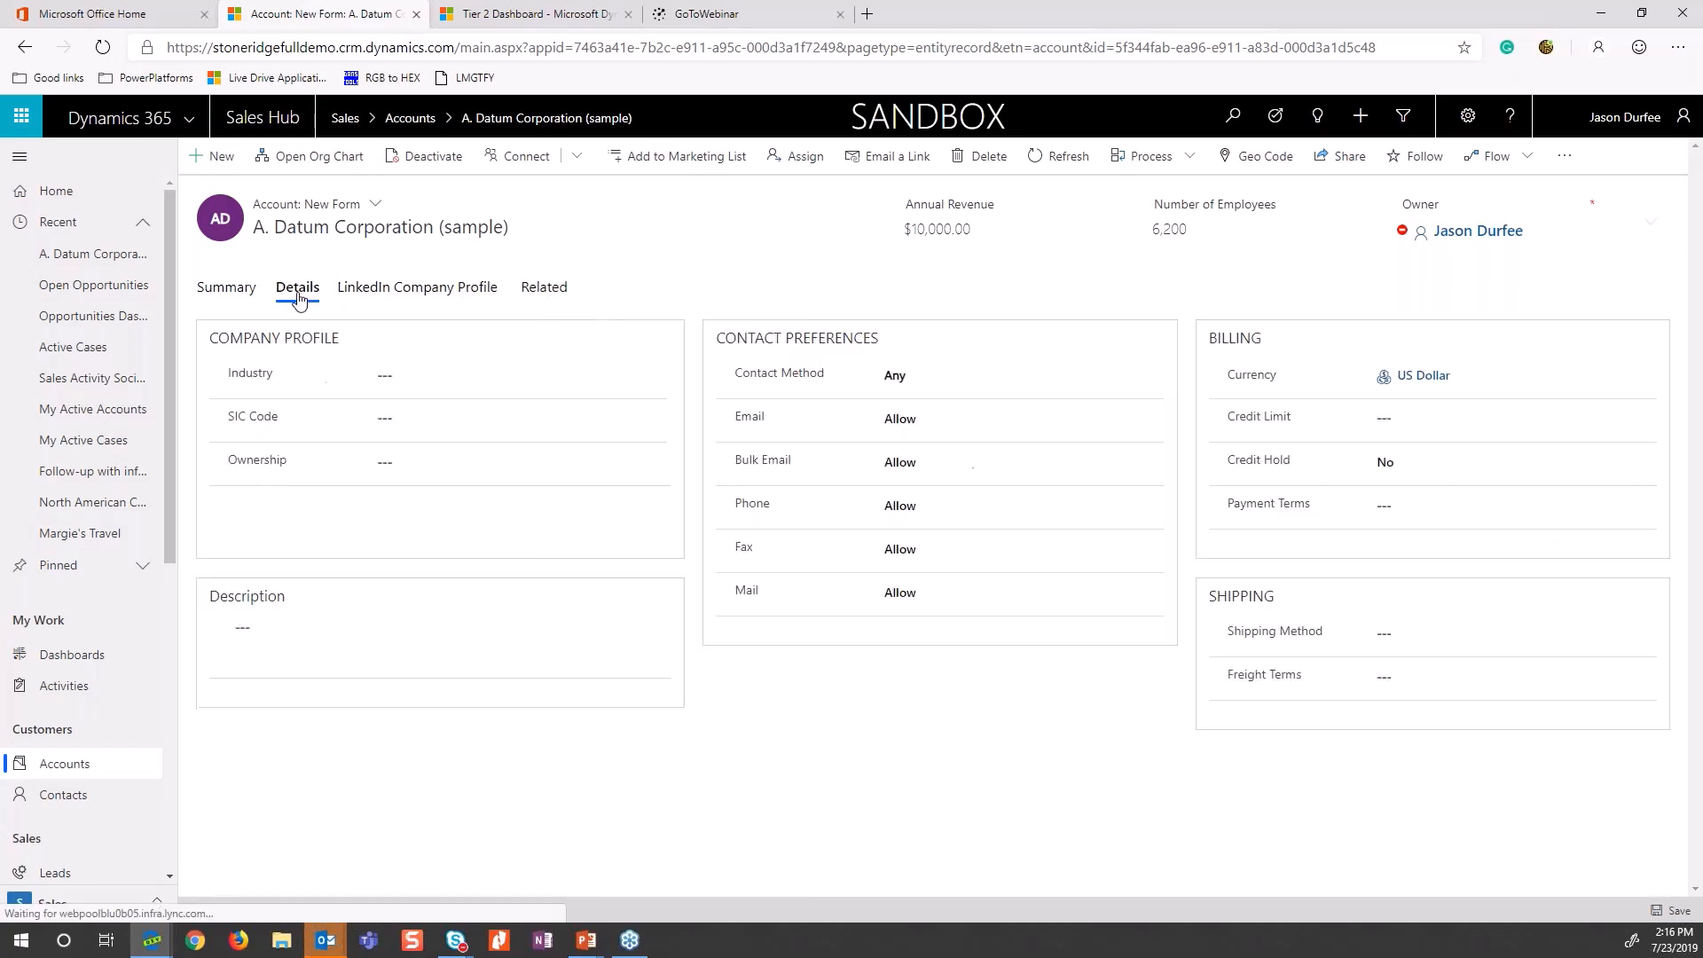
left_click(251, 293)
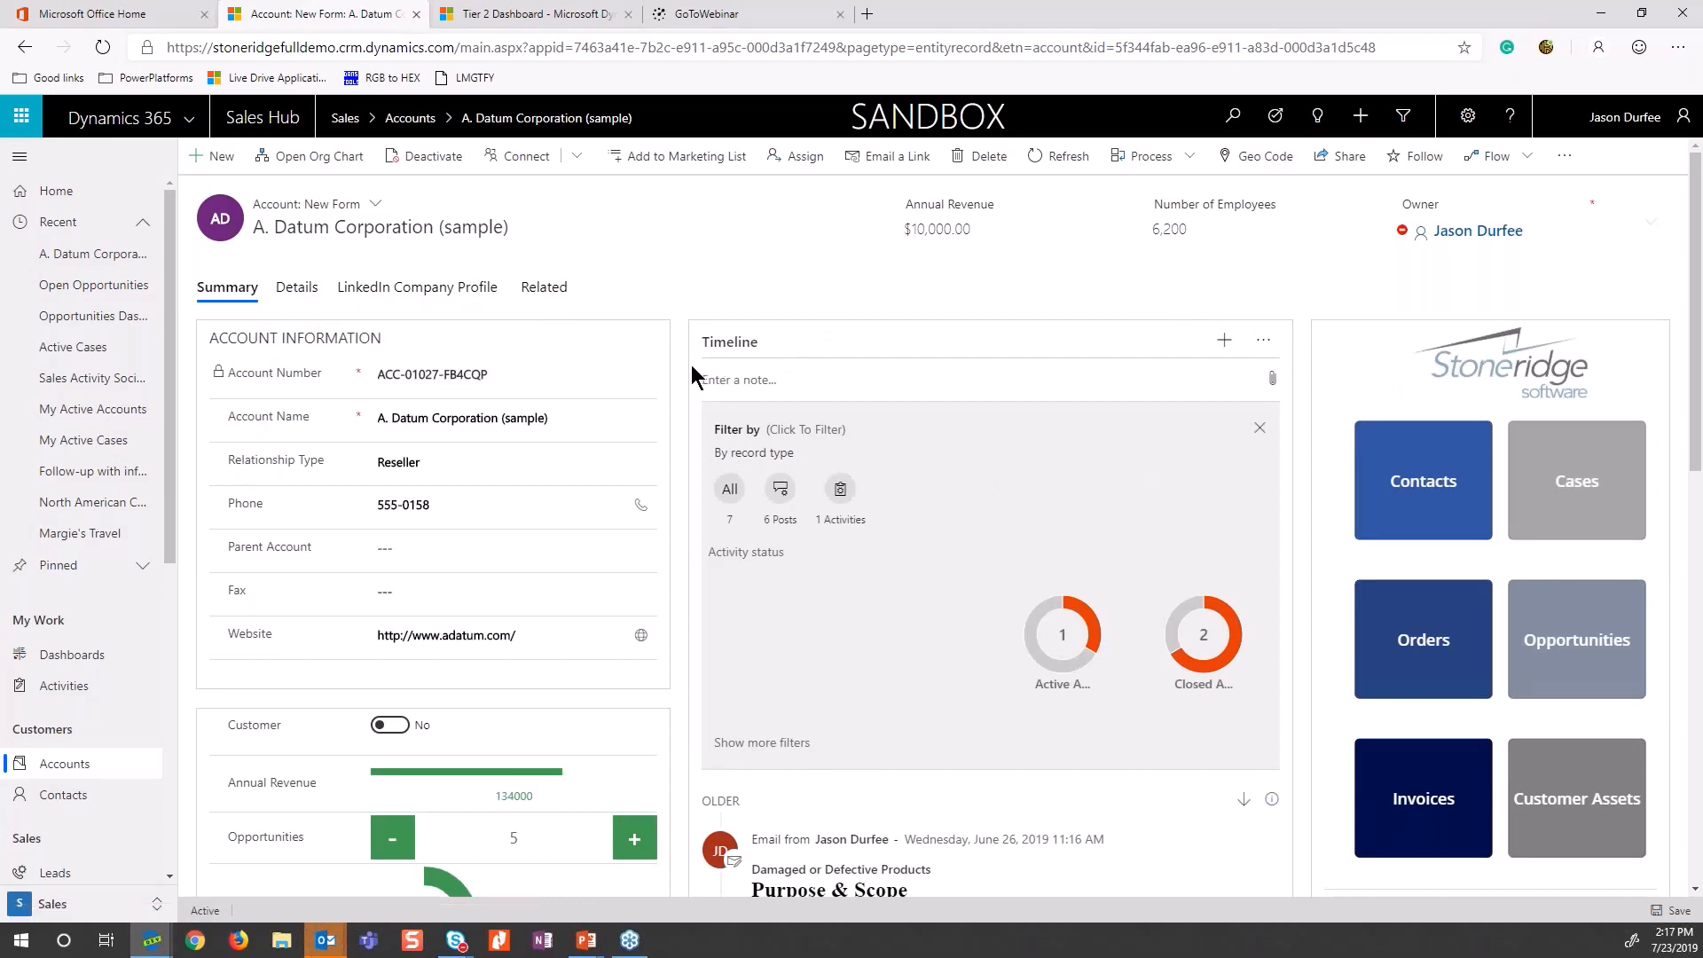
scroll(690, 364, "down", 5)
scroll(690, 365, "up", 5)
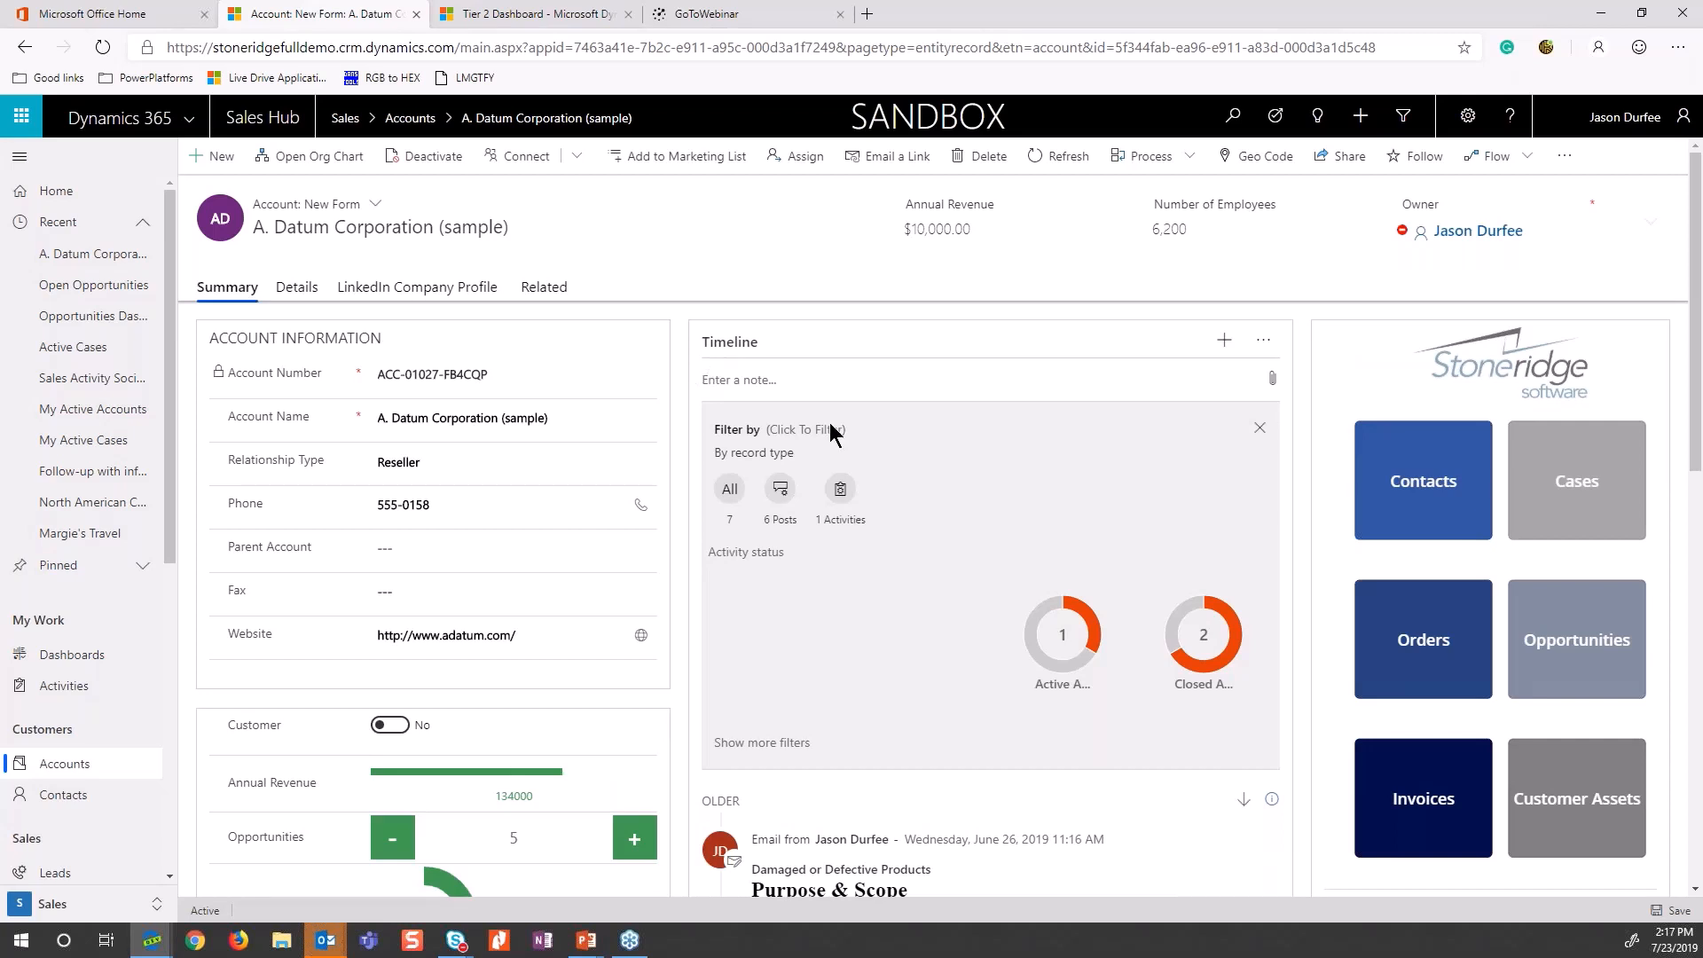
Close the timeline's filter pane and add a note reading "new note about meeting" to the account
left_click(1261, 429)
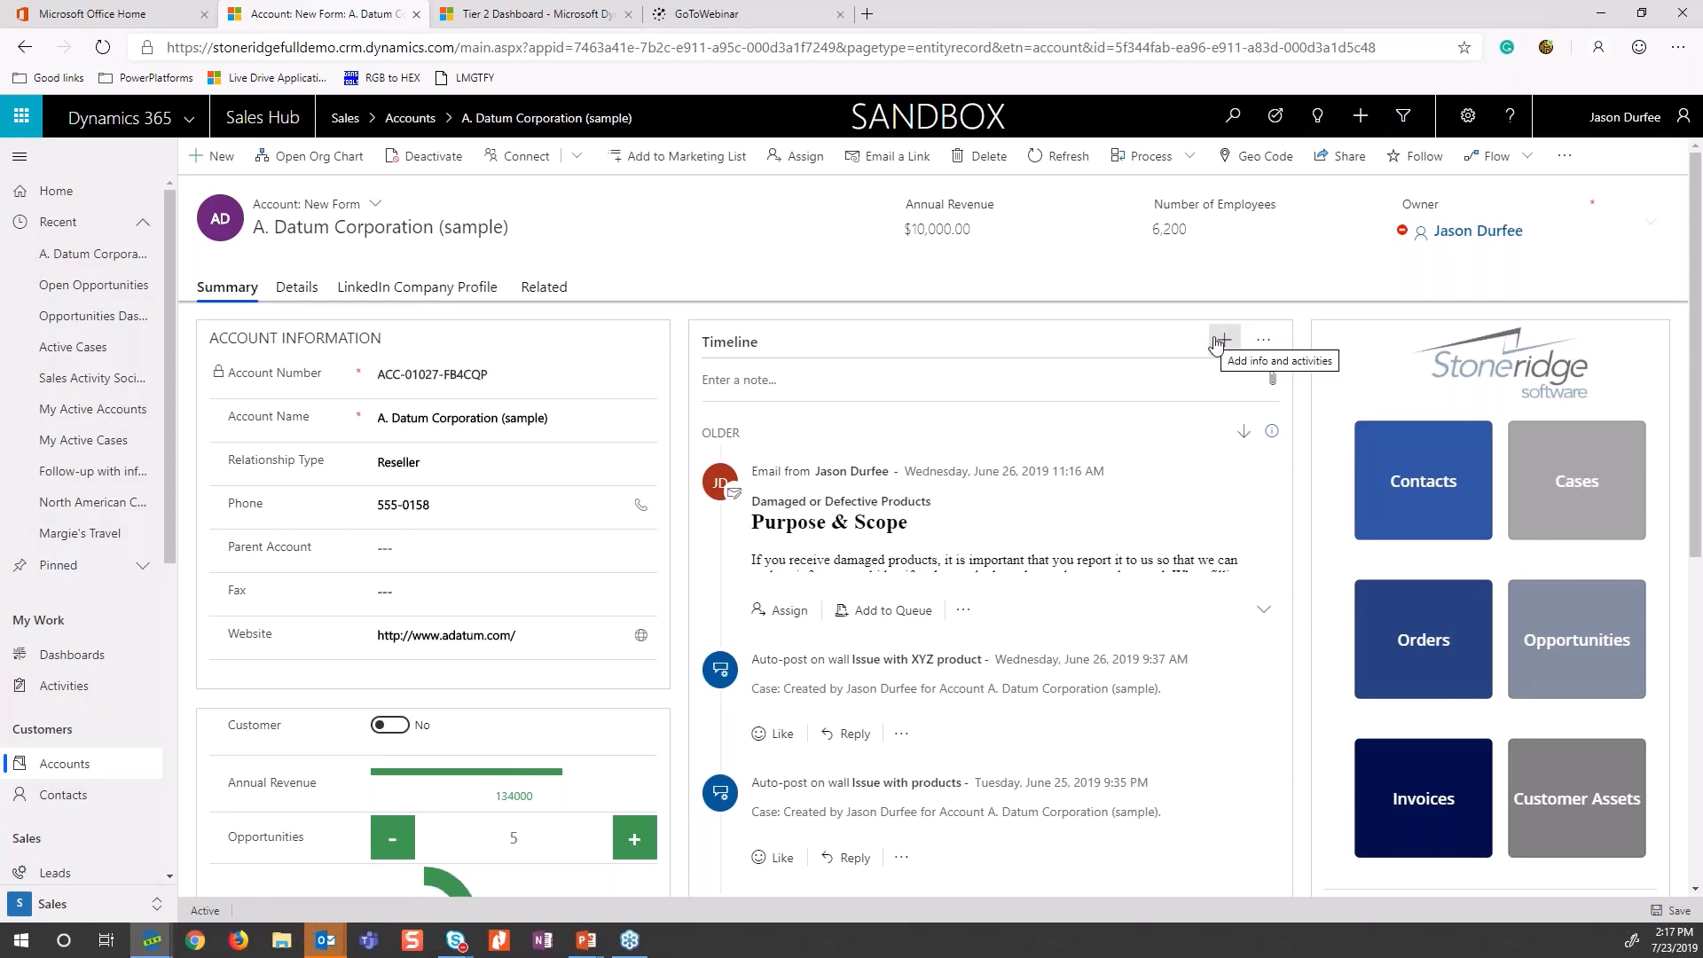
left_click(756, 382)
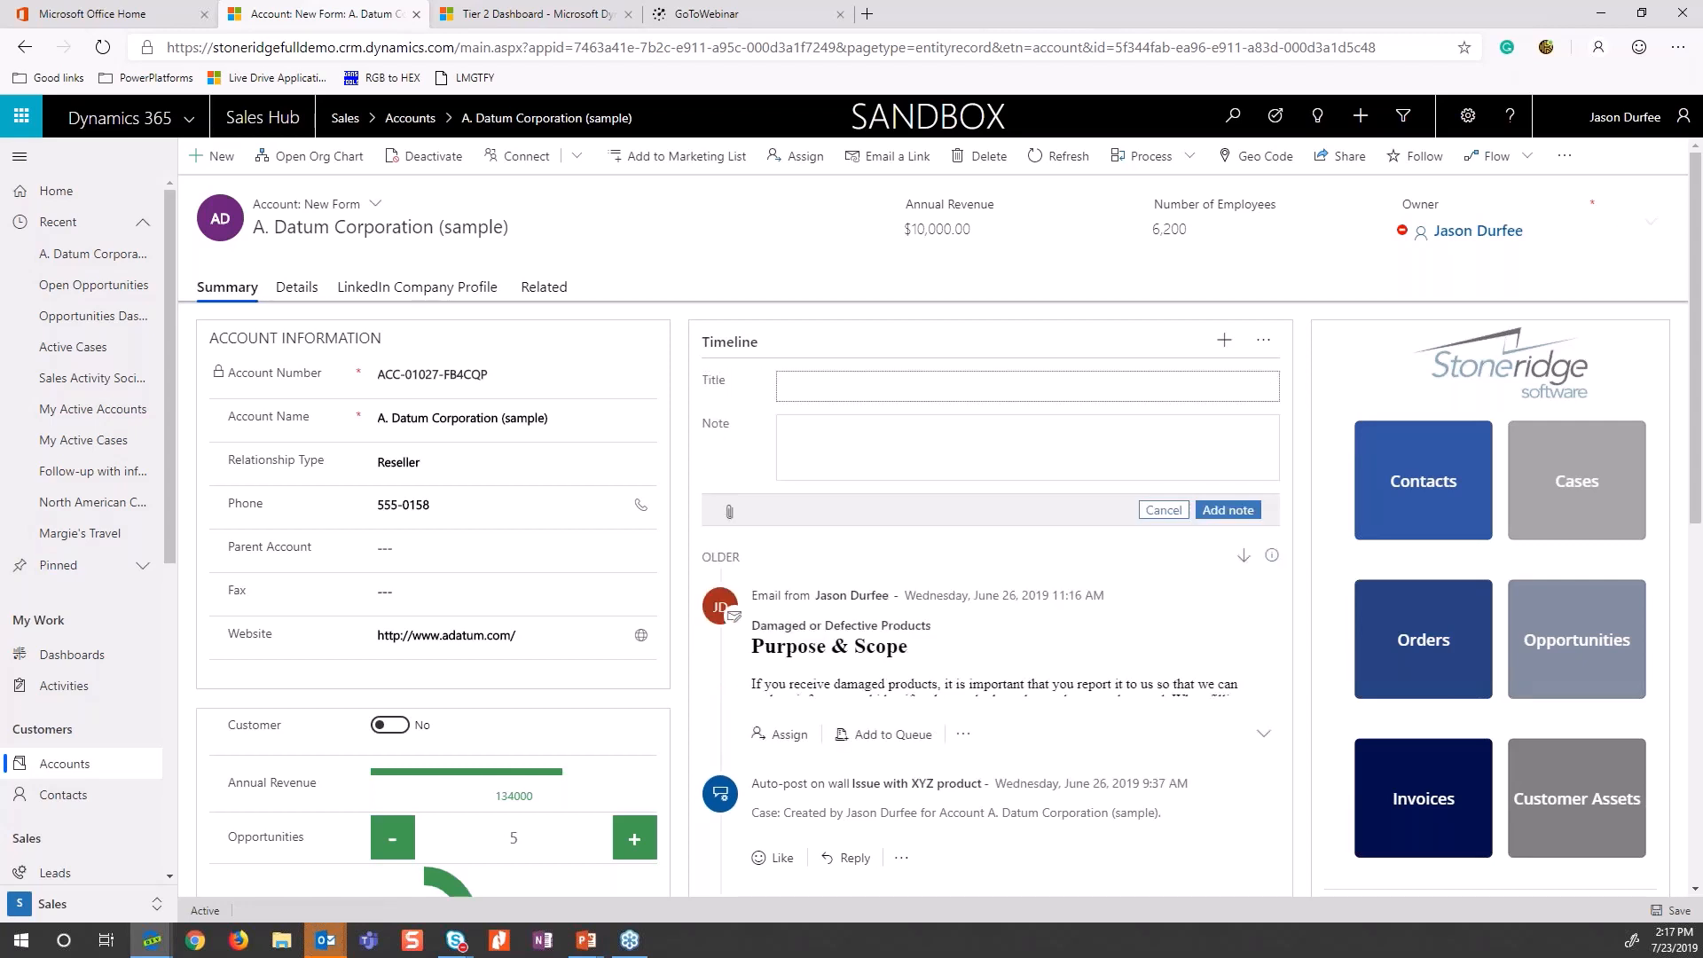
left_click(869, 439)
type("new n")
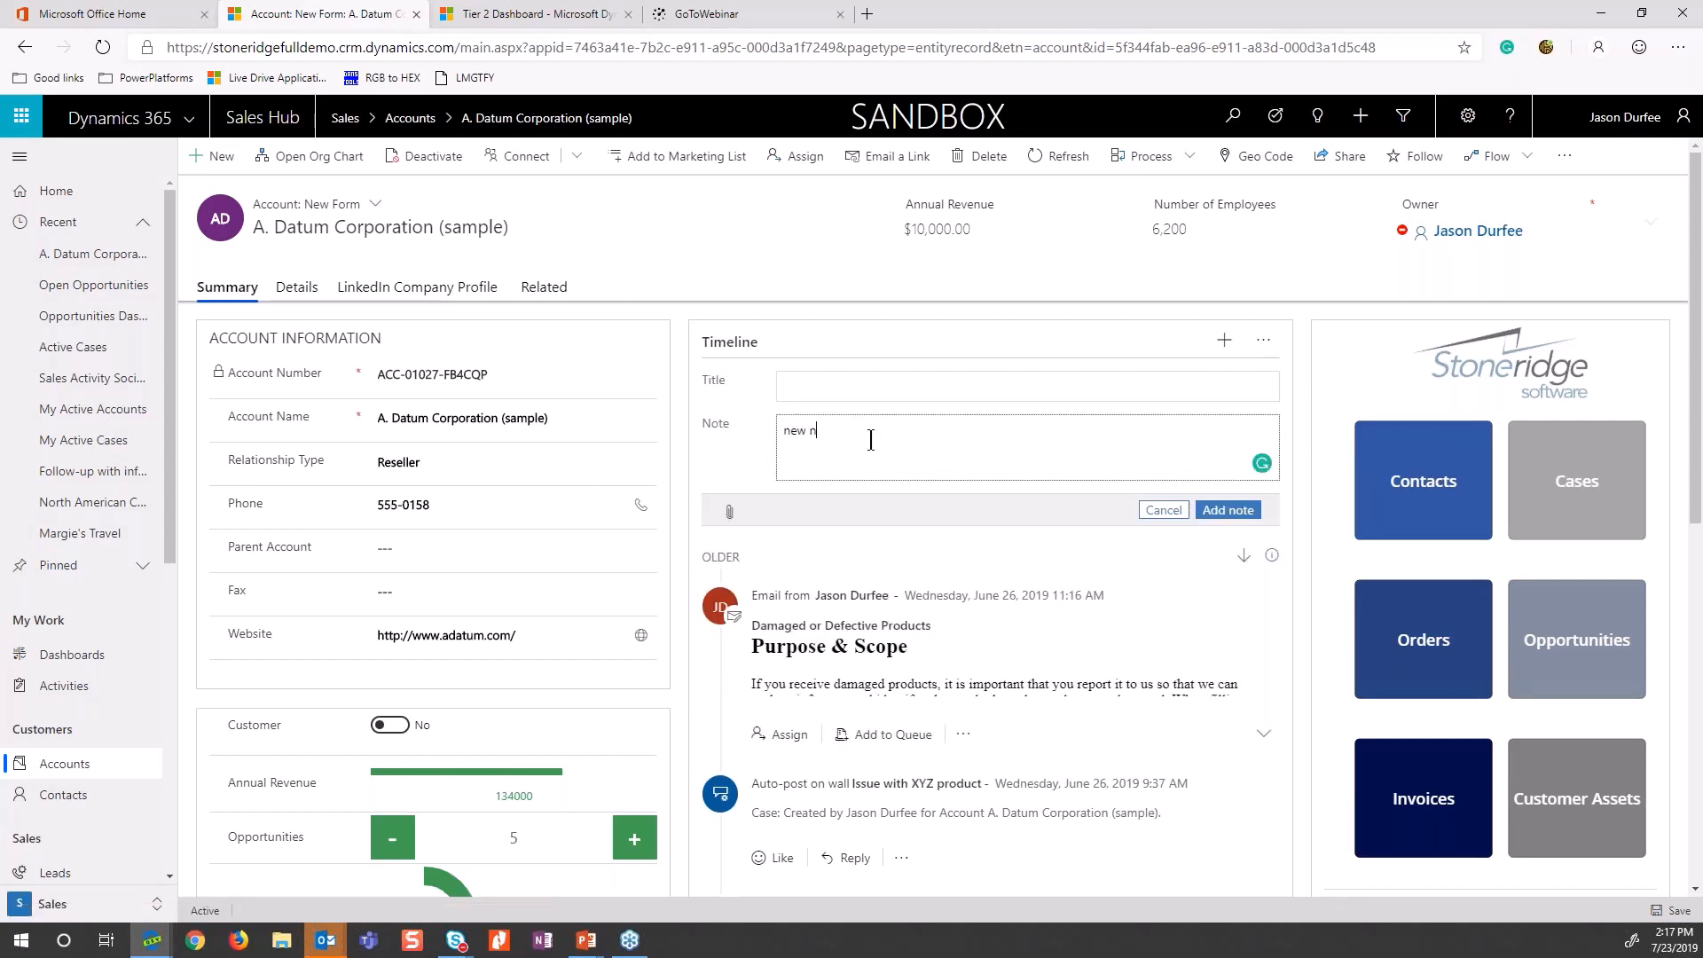
type("ote about meeting")
left_click(1230, 511)
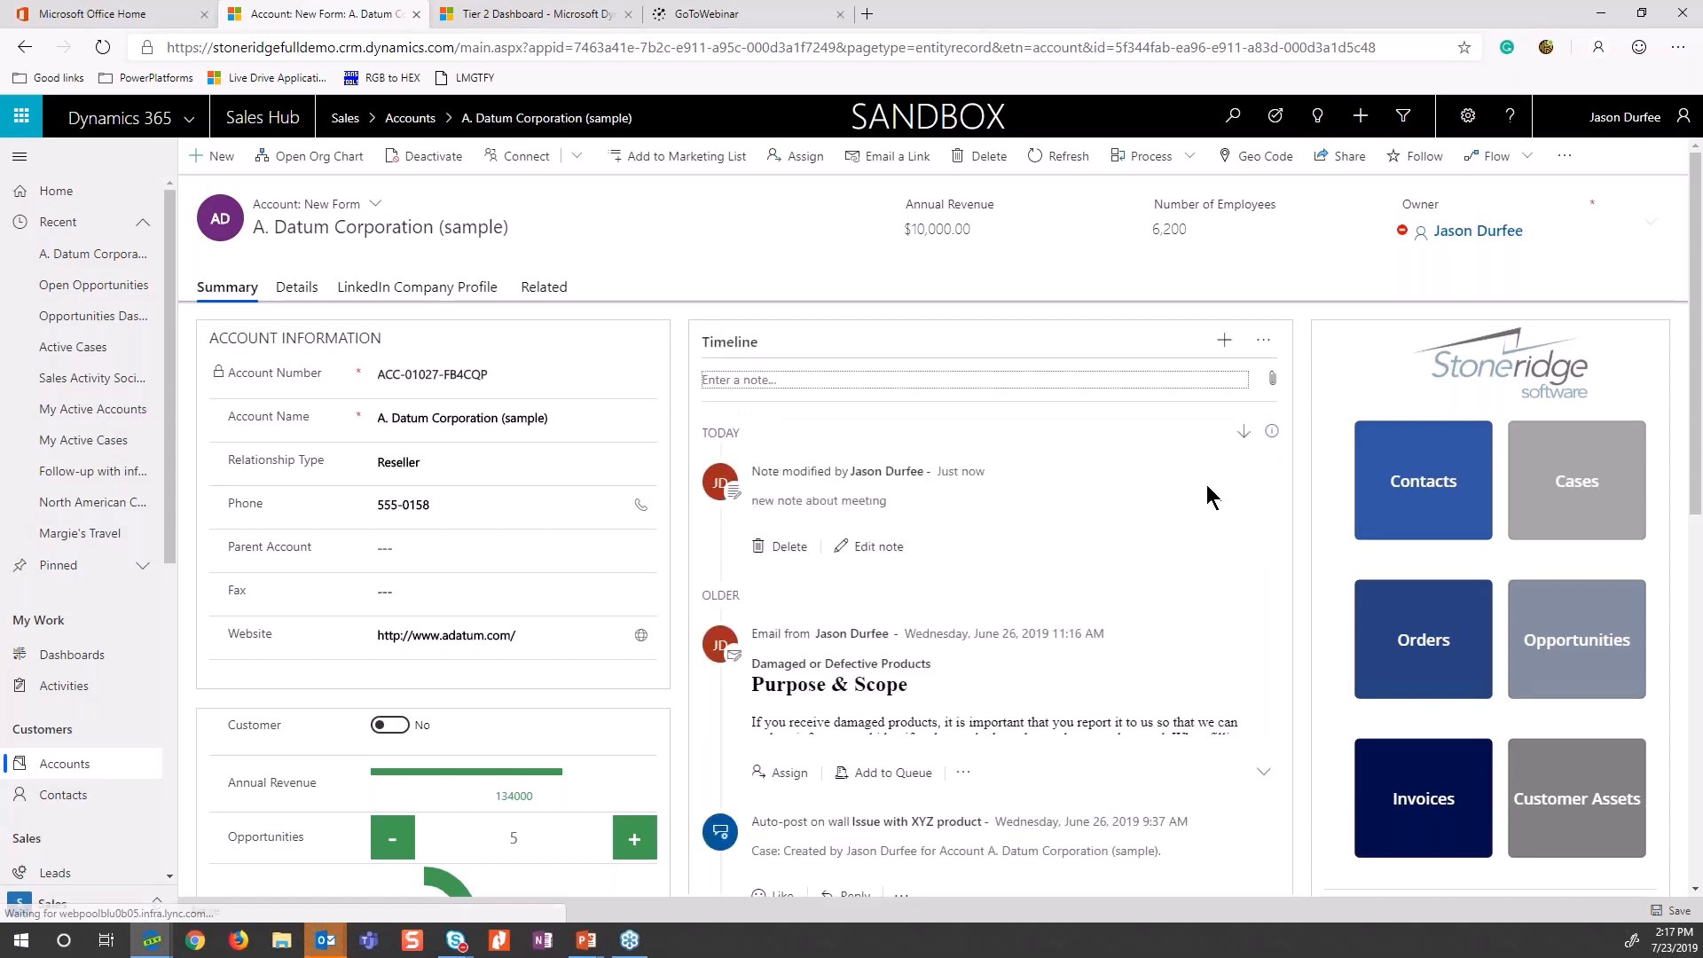
Create a task from the timeline with the subject "Follow on meeting" and due date 7/23/2019, and save it
left_click(1232, 349)
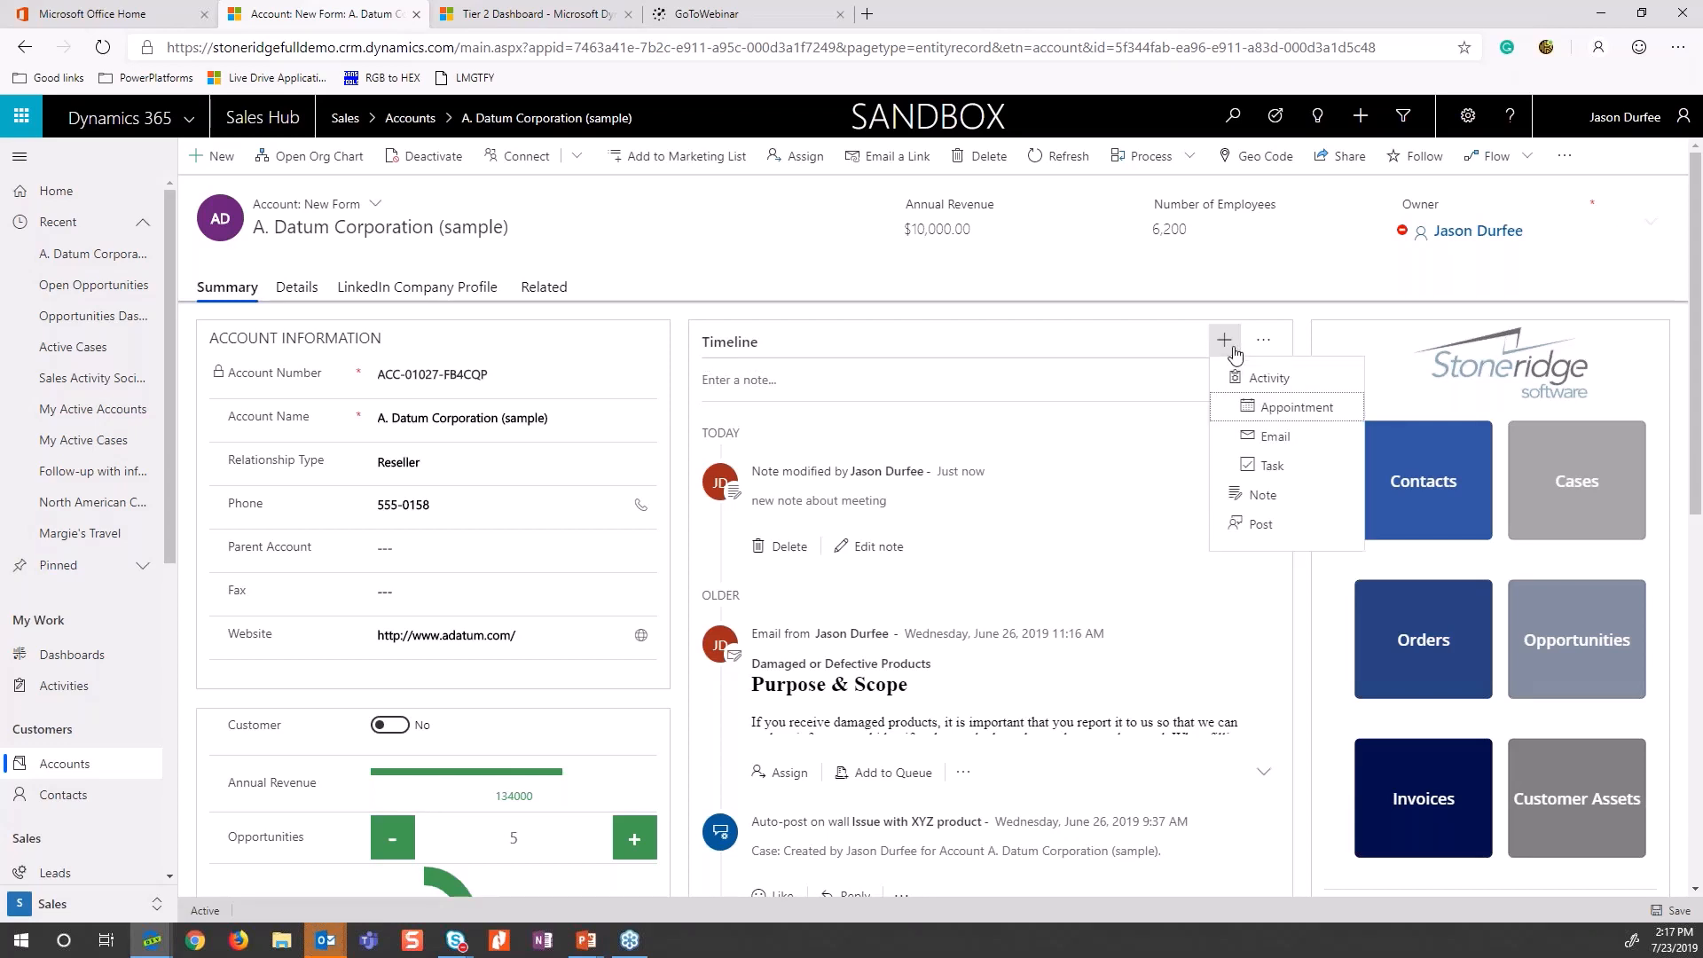
left_click(1294, 478)
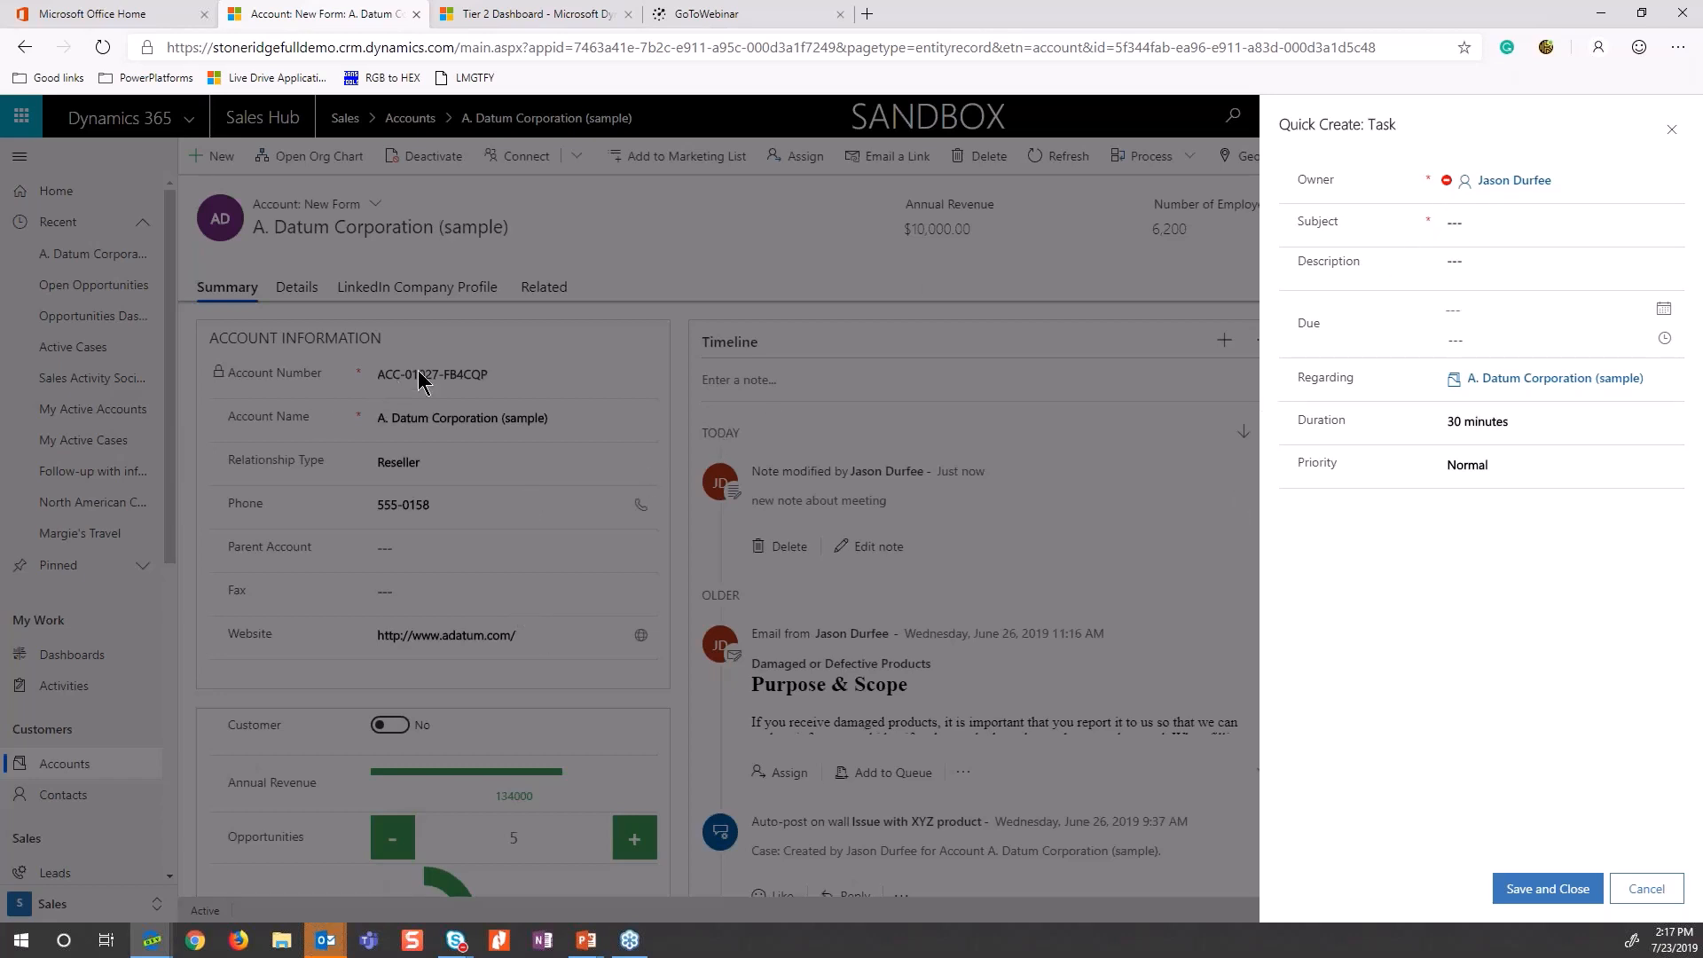
left_click(1480, 233)
type("Follow on meeting")
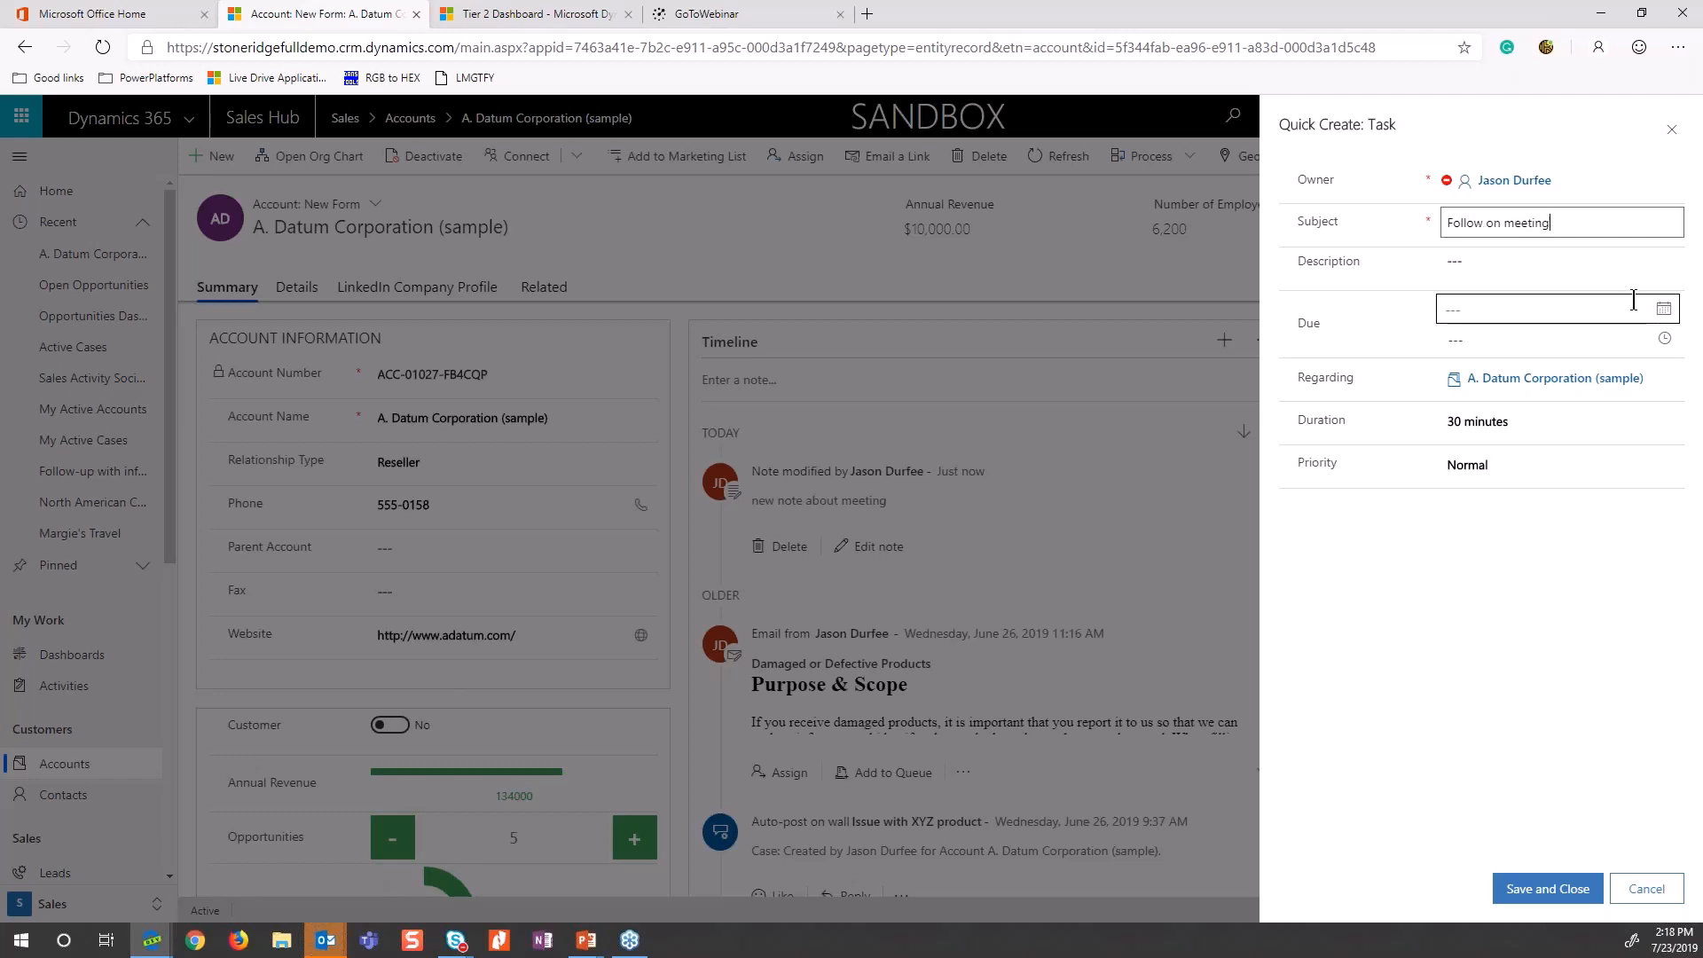
left_click(1663, 309)
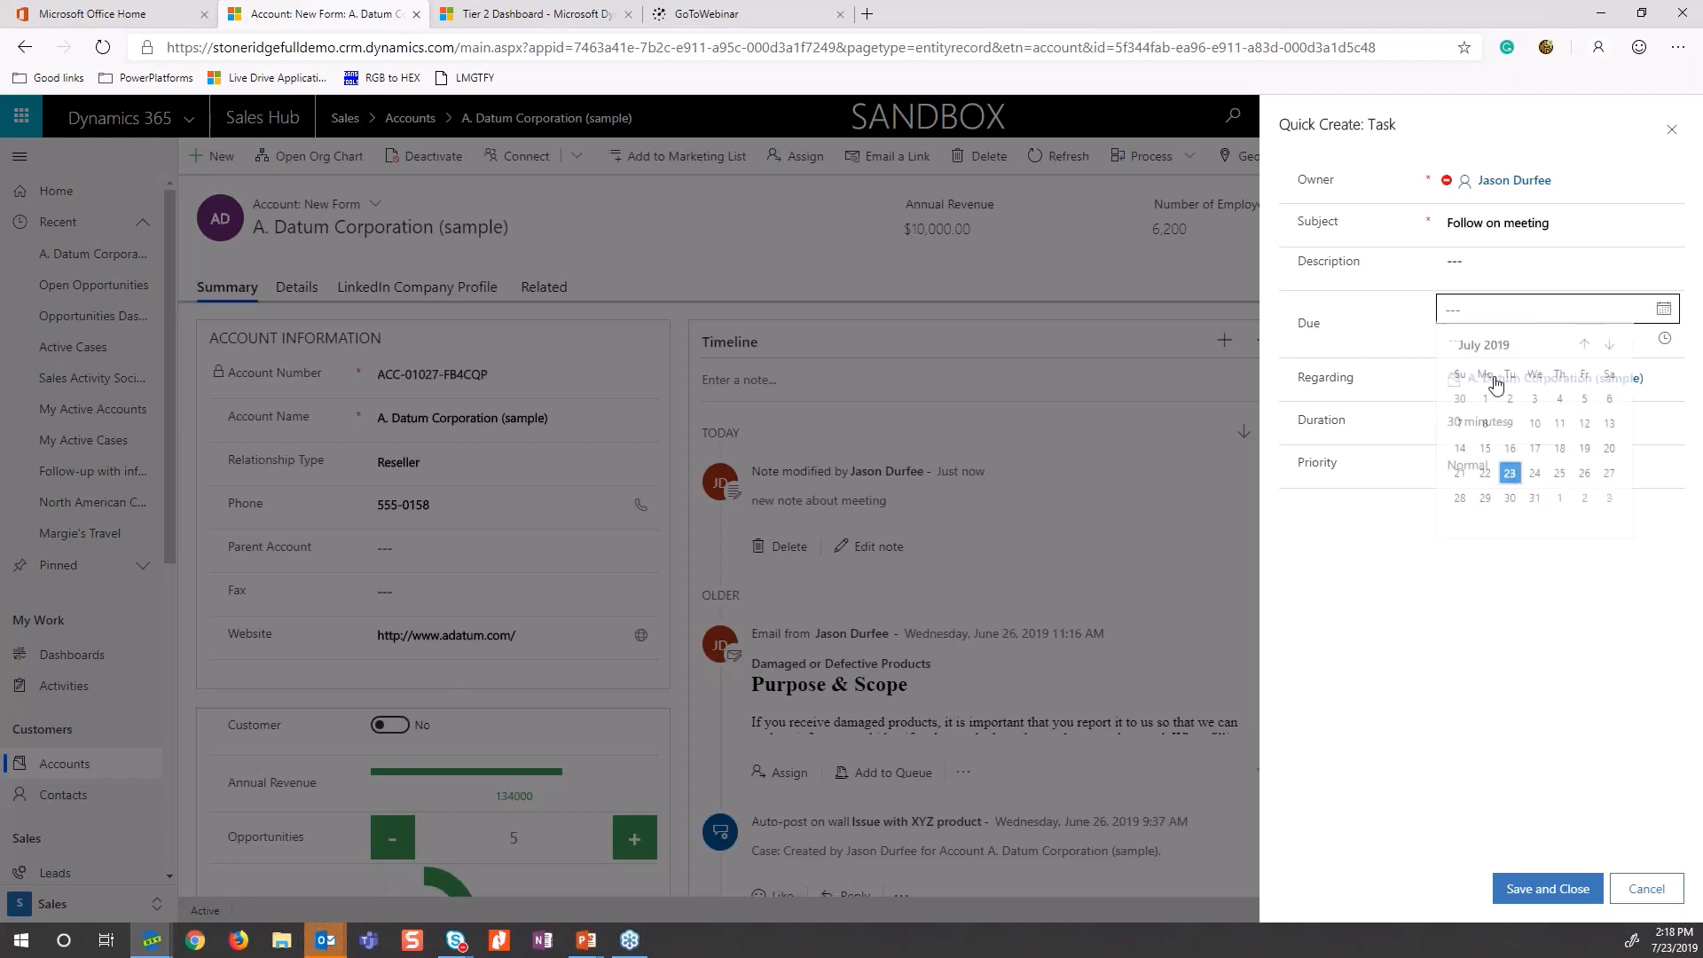
left_click(1511, 477)
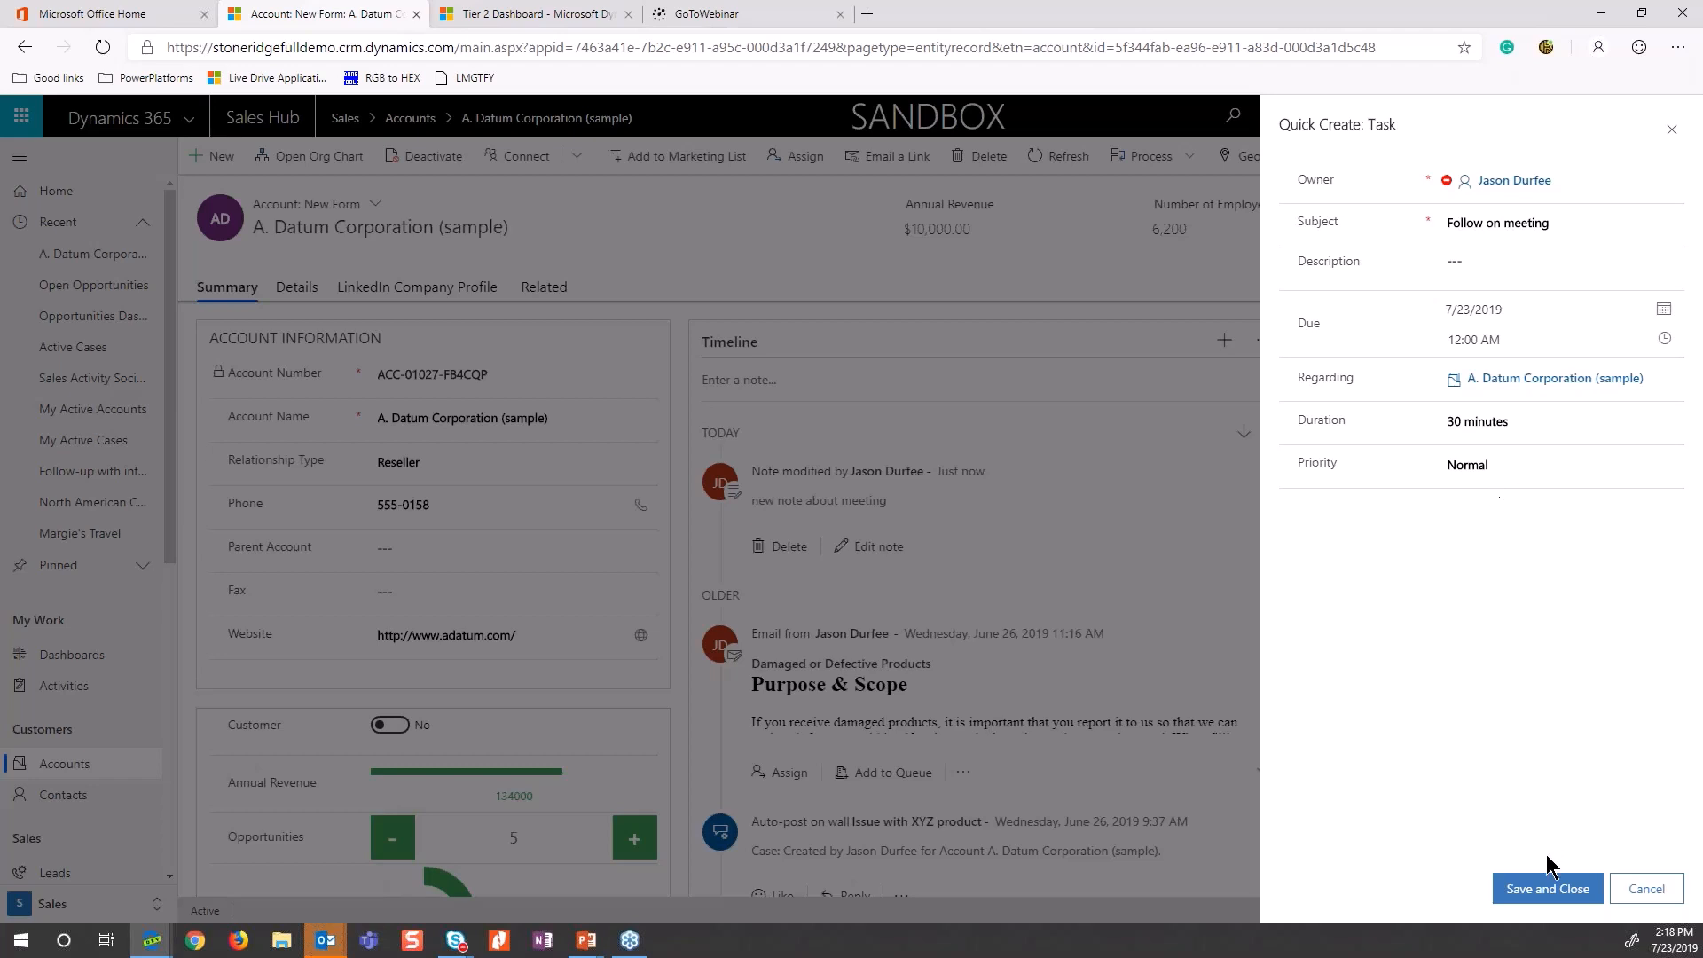
left_click(1548, 890)
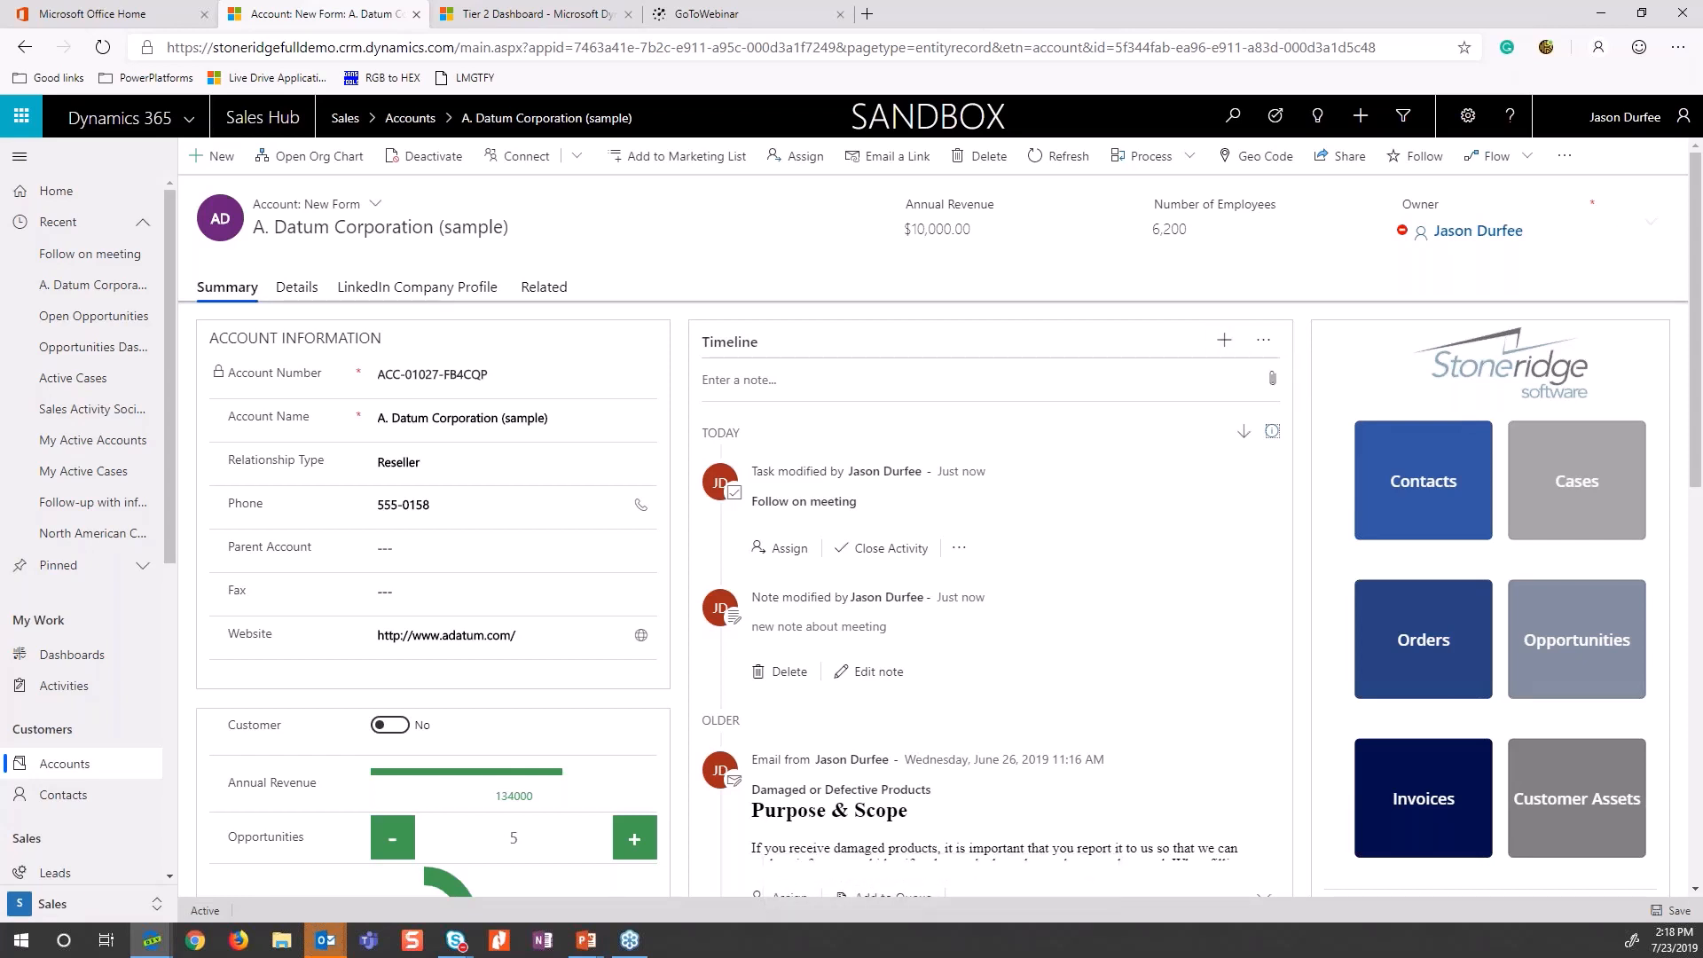
Open the timeline's filter pane, show the additional filters and look through the date filter options
left_click(1262, 342)
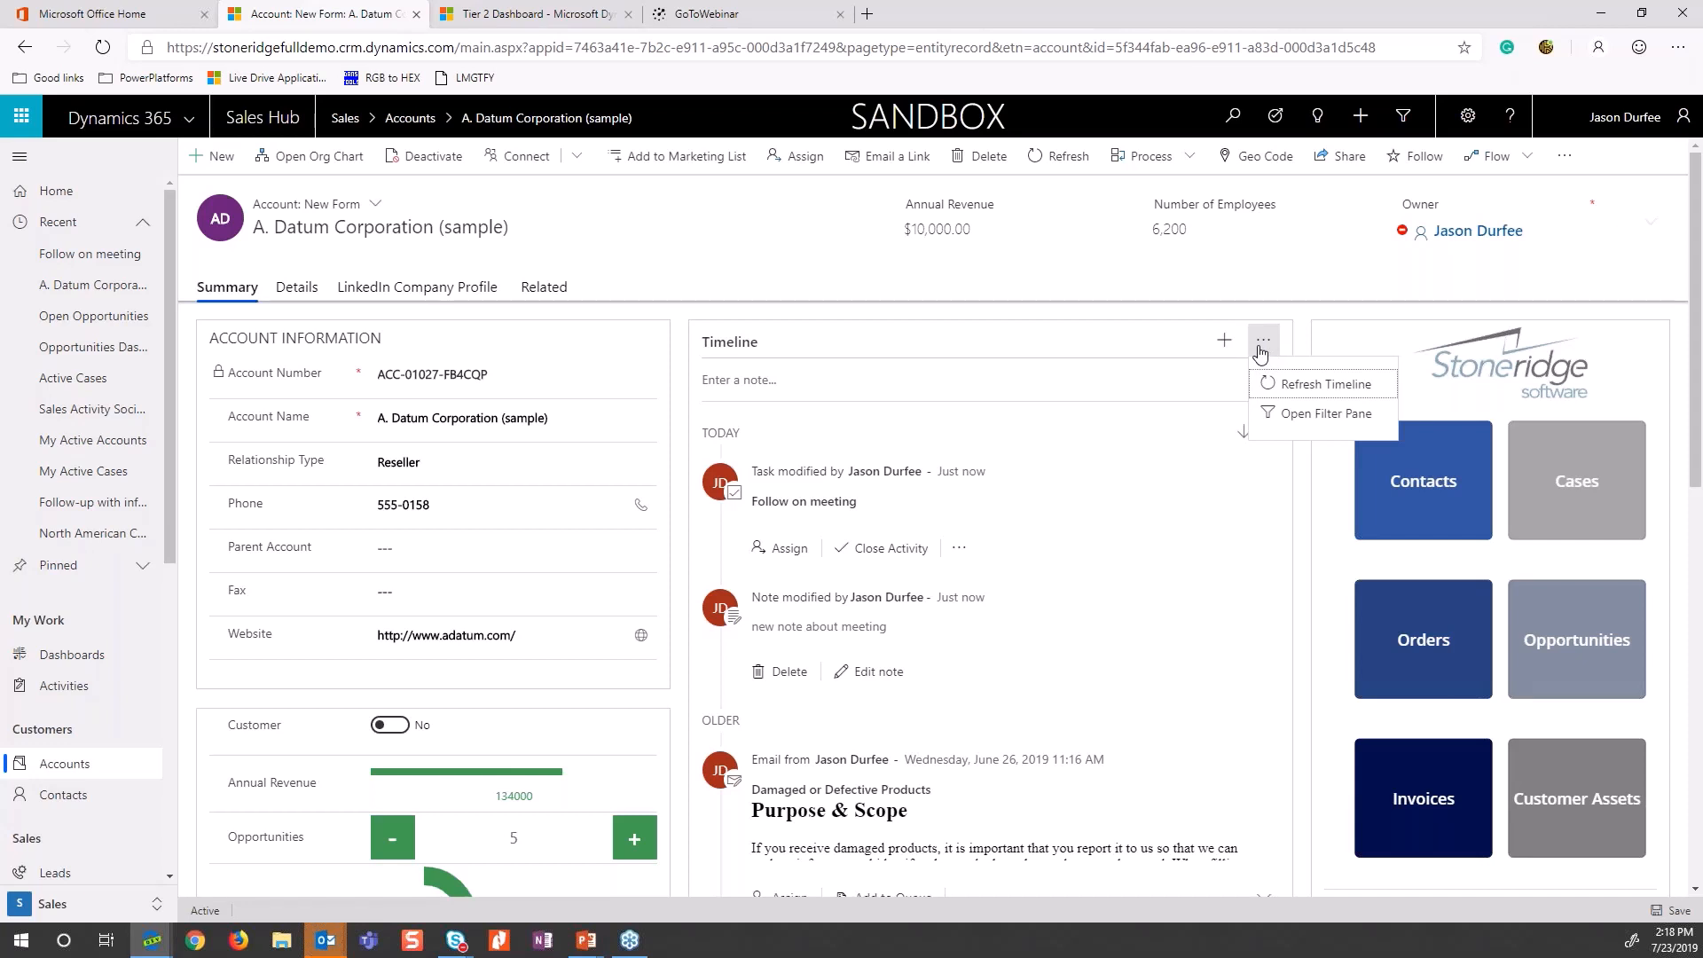
left_click(1335, 415)
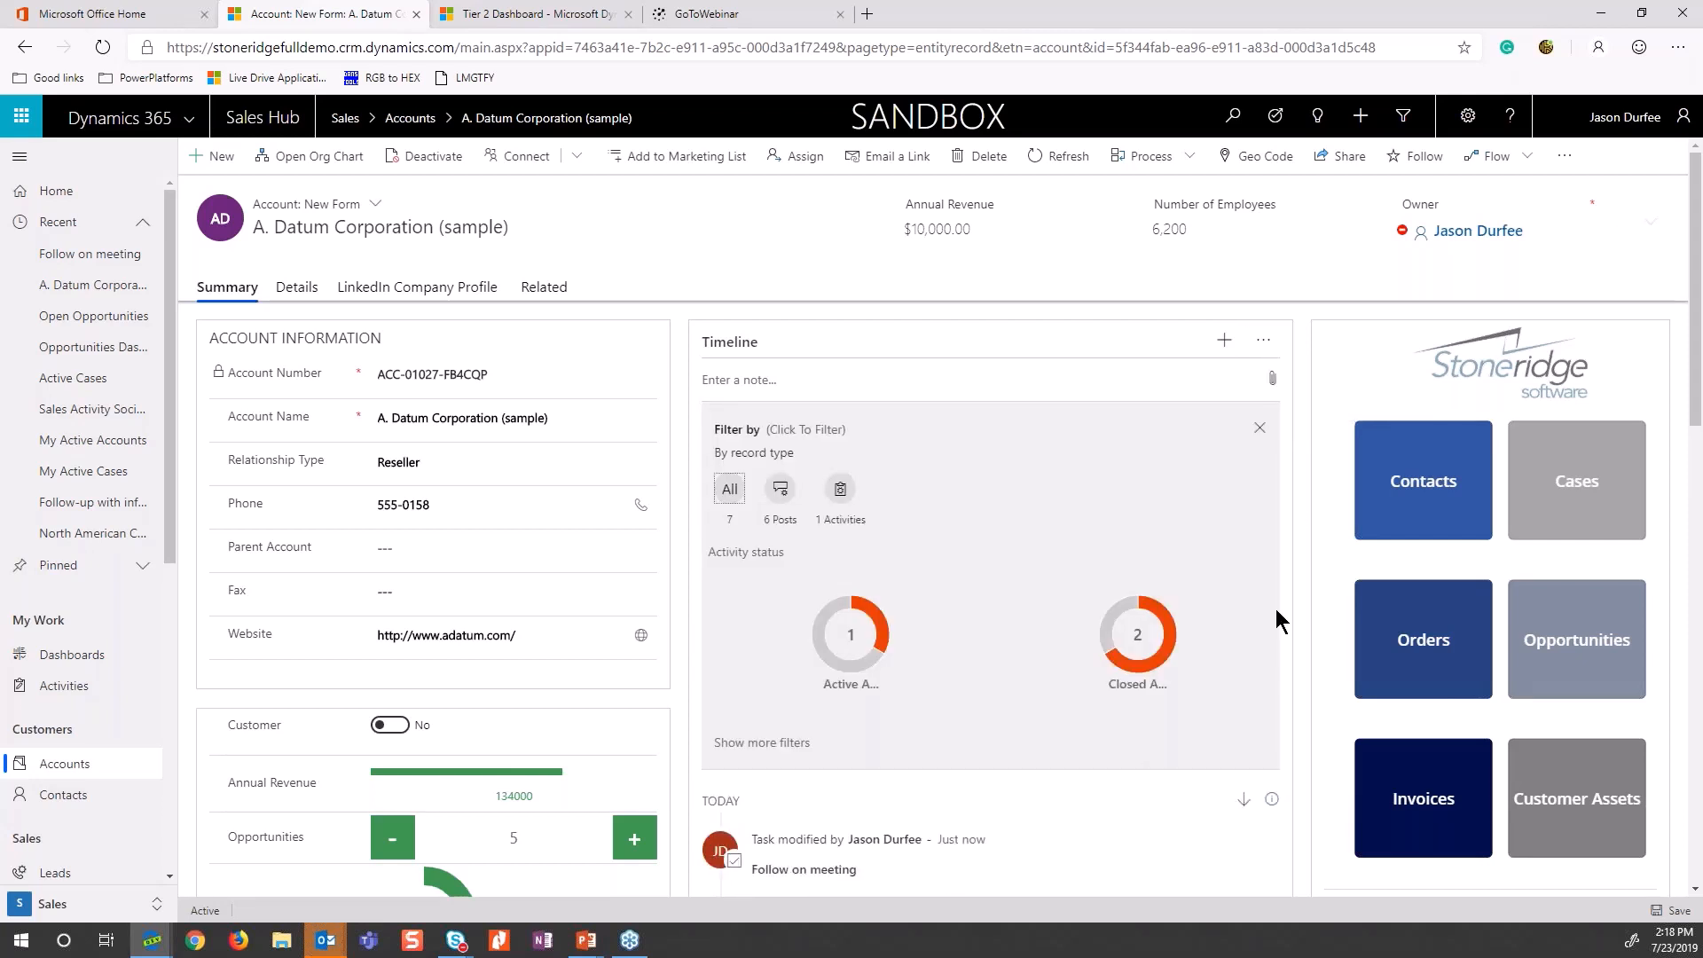
scroll(1164, 669, "down", 1)
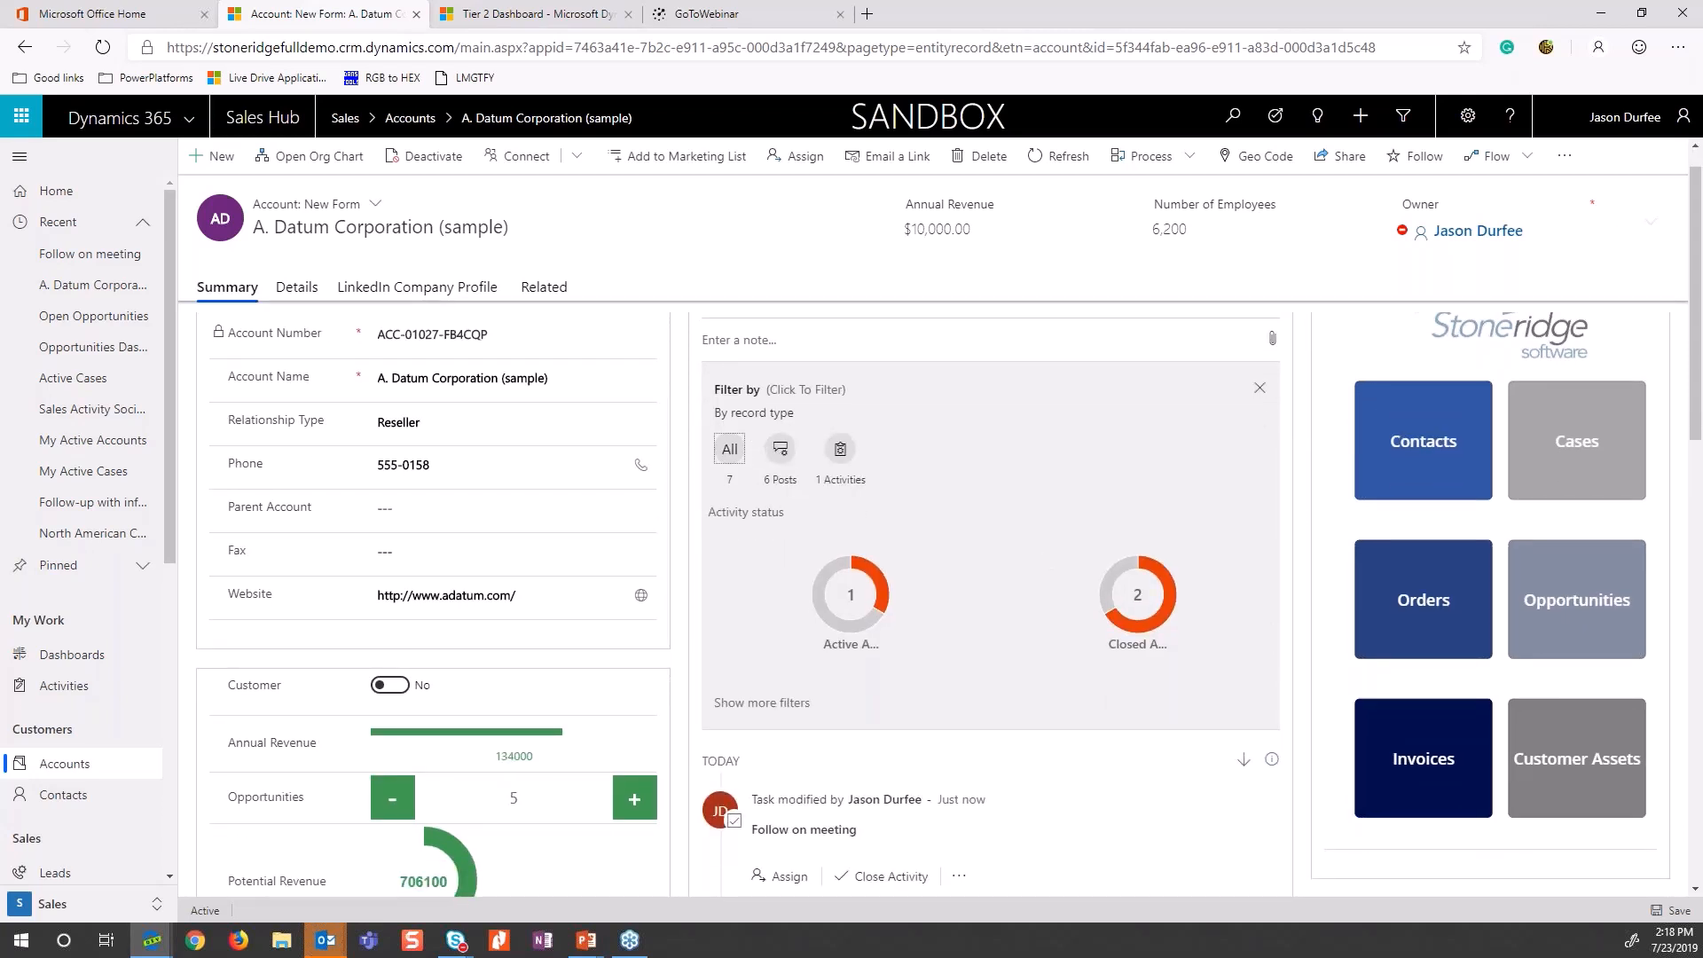
left_click(763, 705)
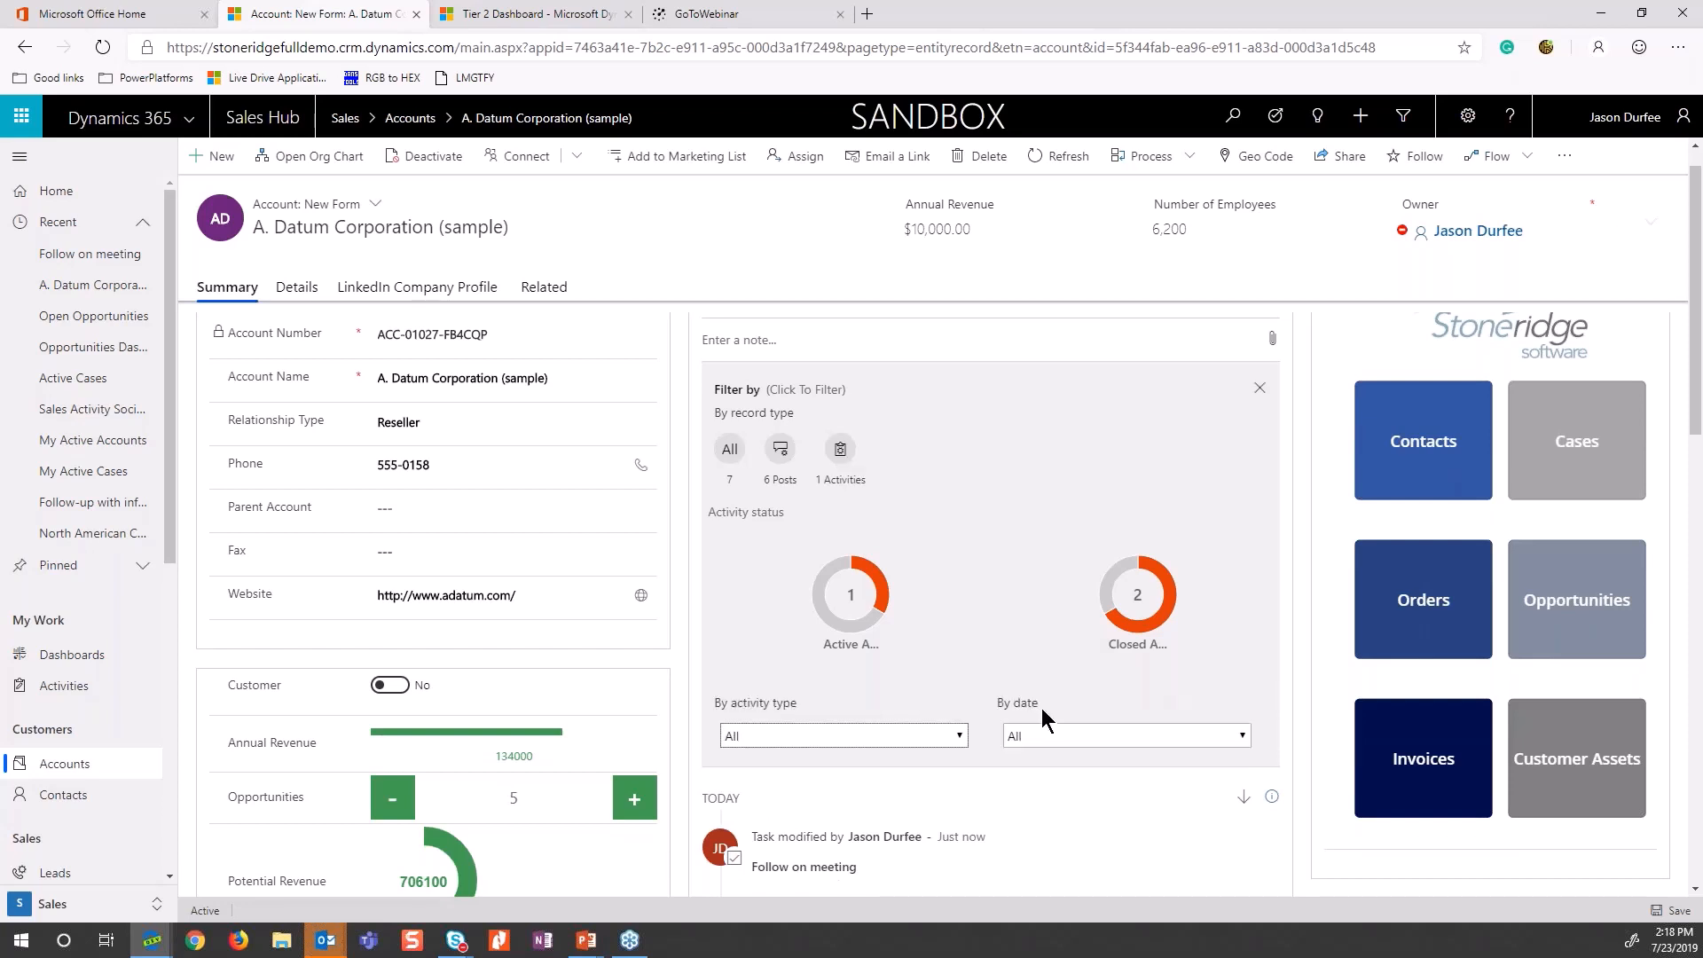
left_click(1086, 733)
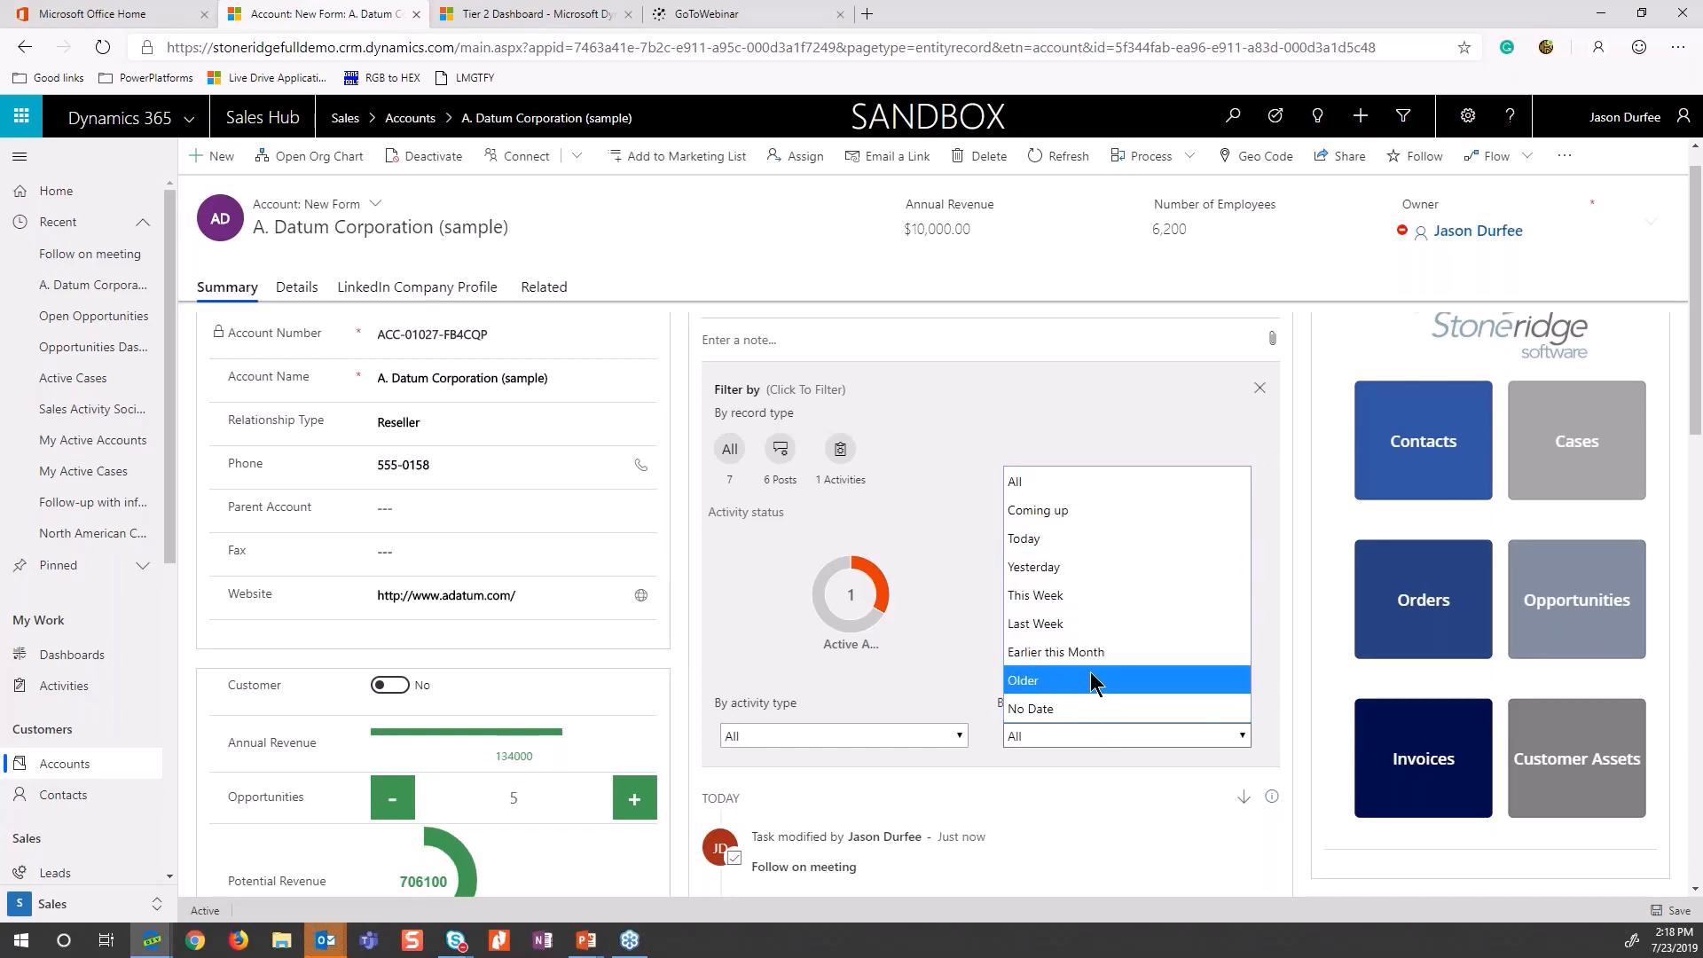
left_click(966, 688)
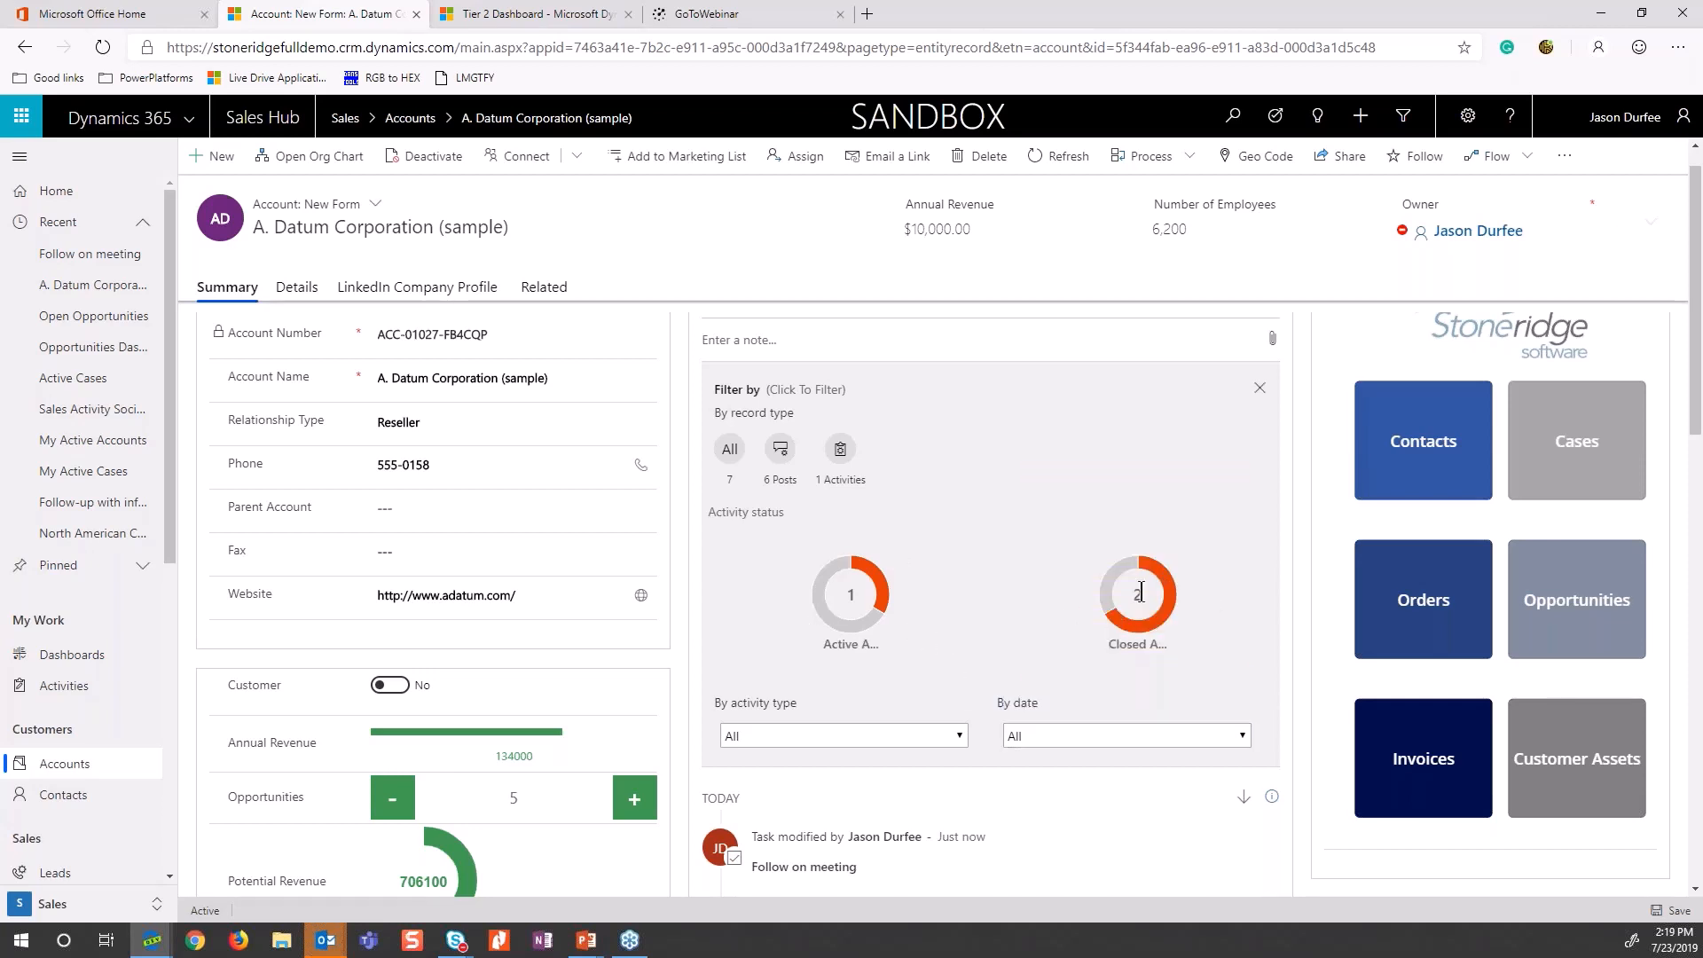
Filter the timeline by the Task activity type, check the filtered entries and close the filter pane
left_click(919, 737)
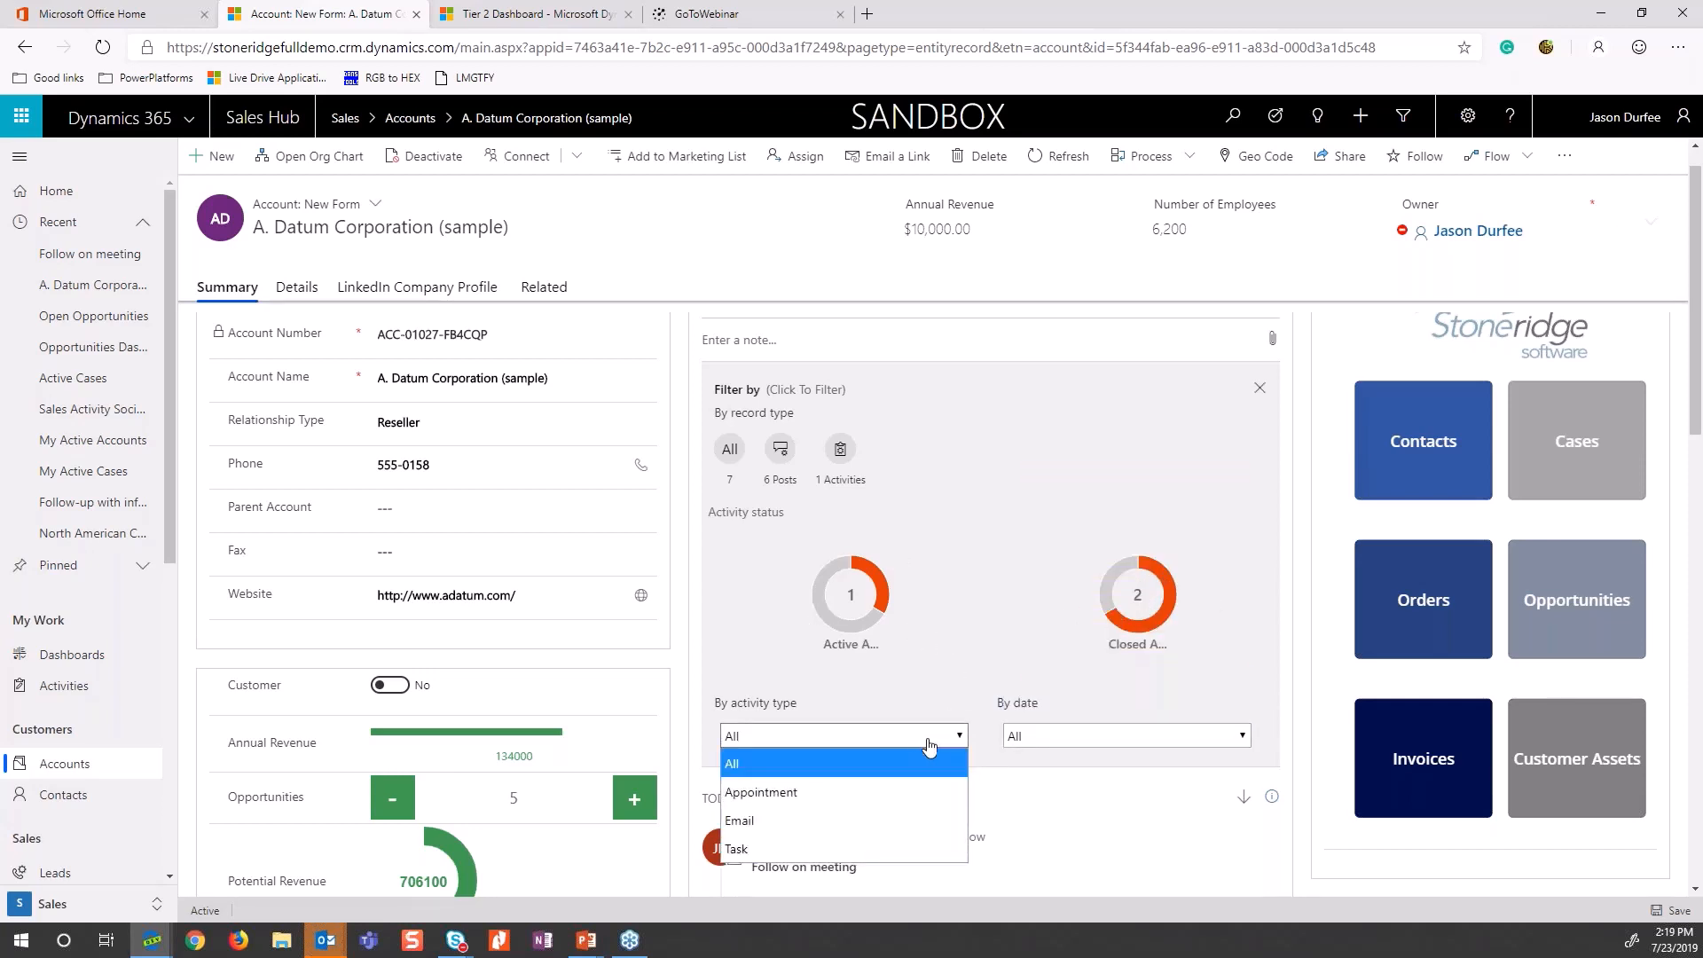
left_click(907, 848)
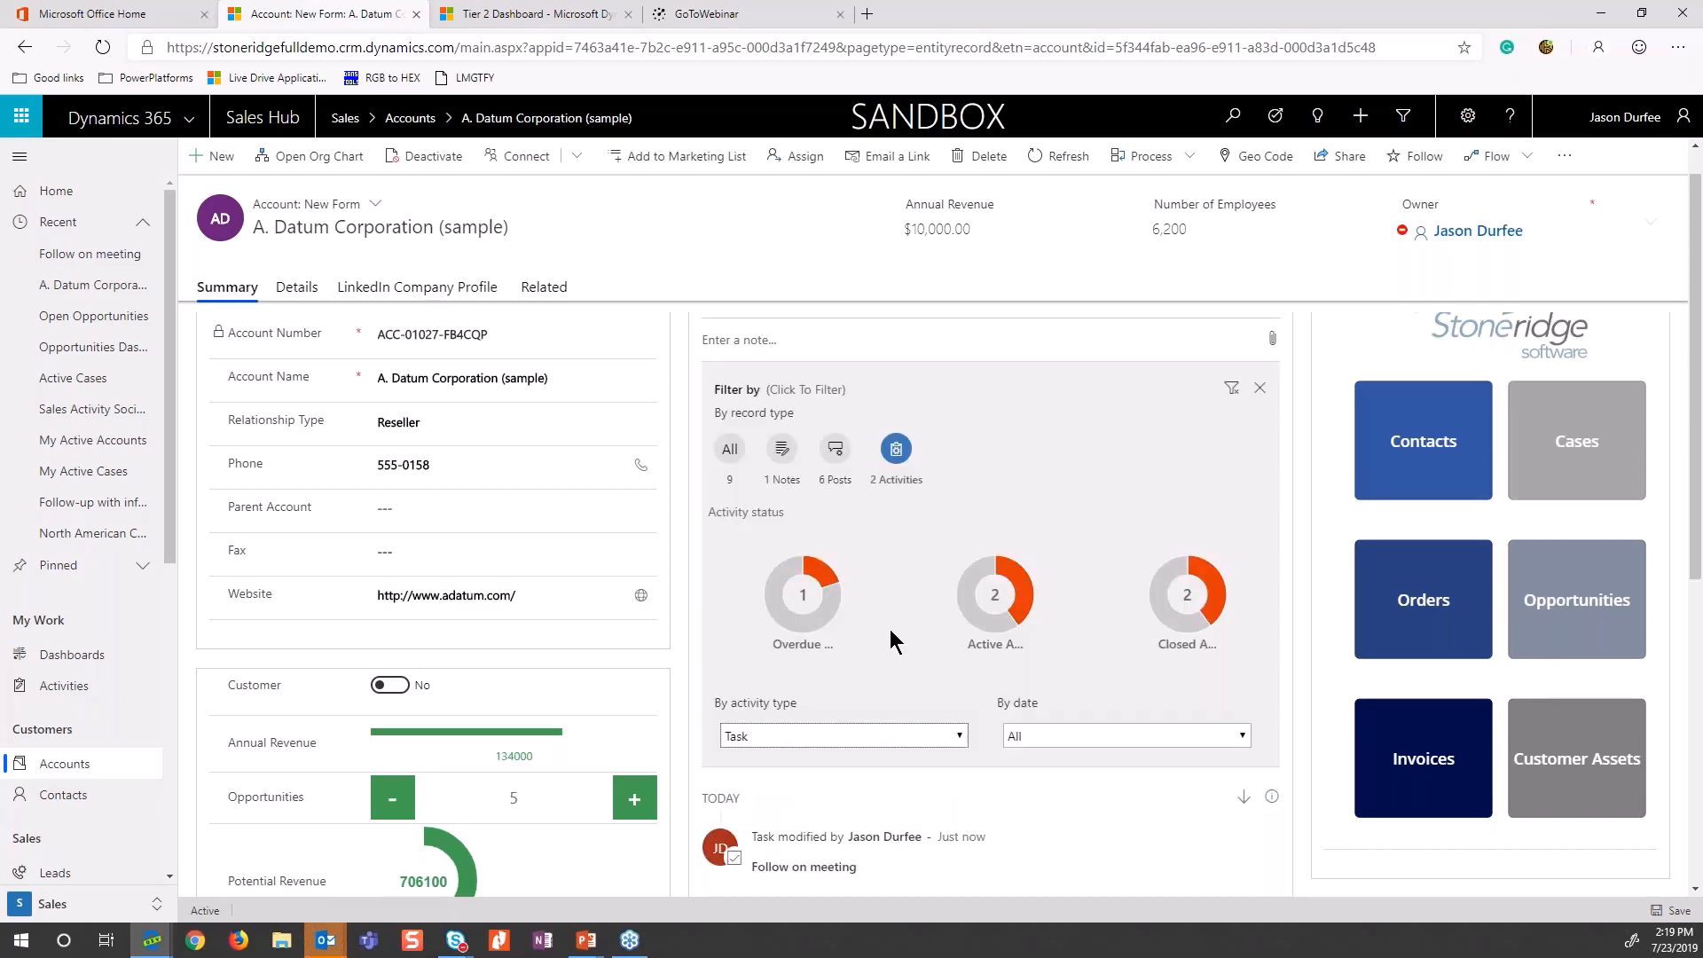
scroll(913, 669, "down", 2)
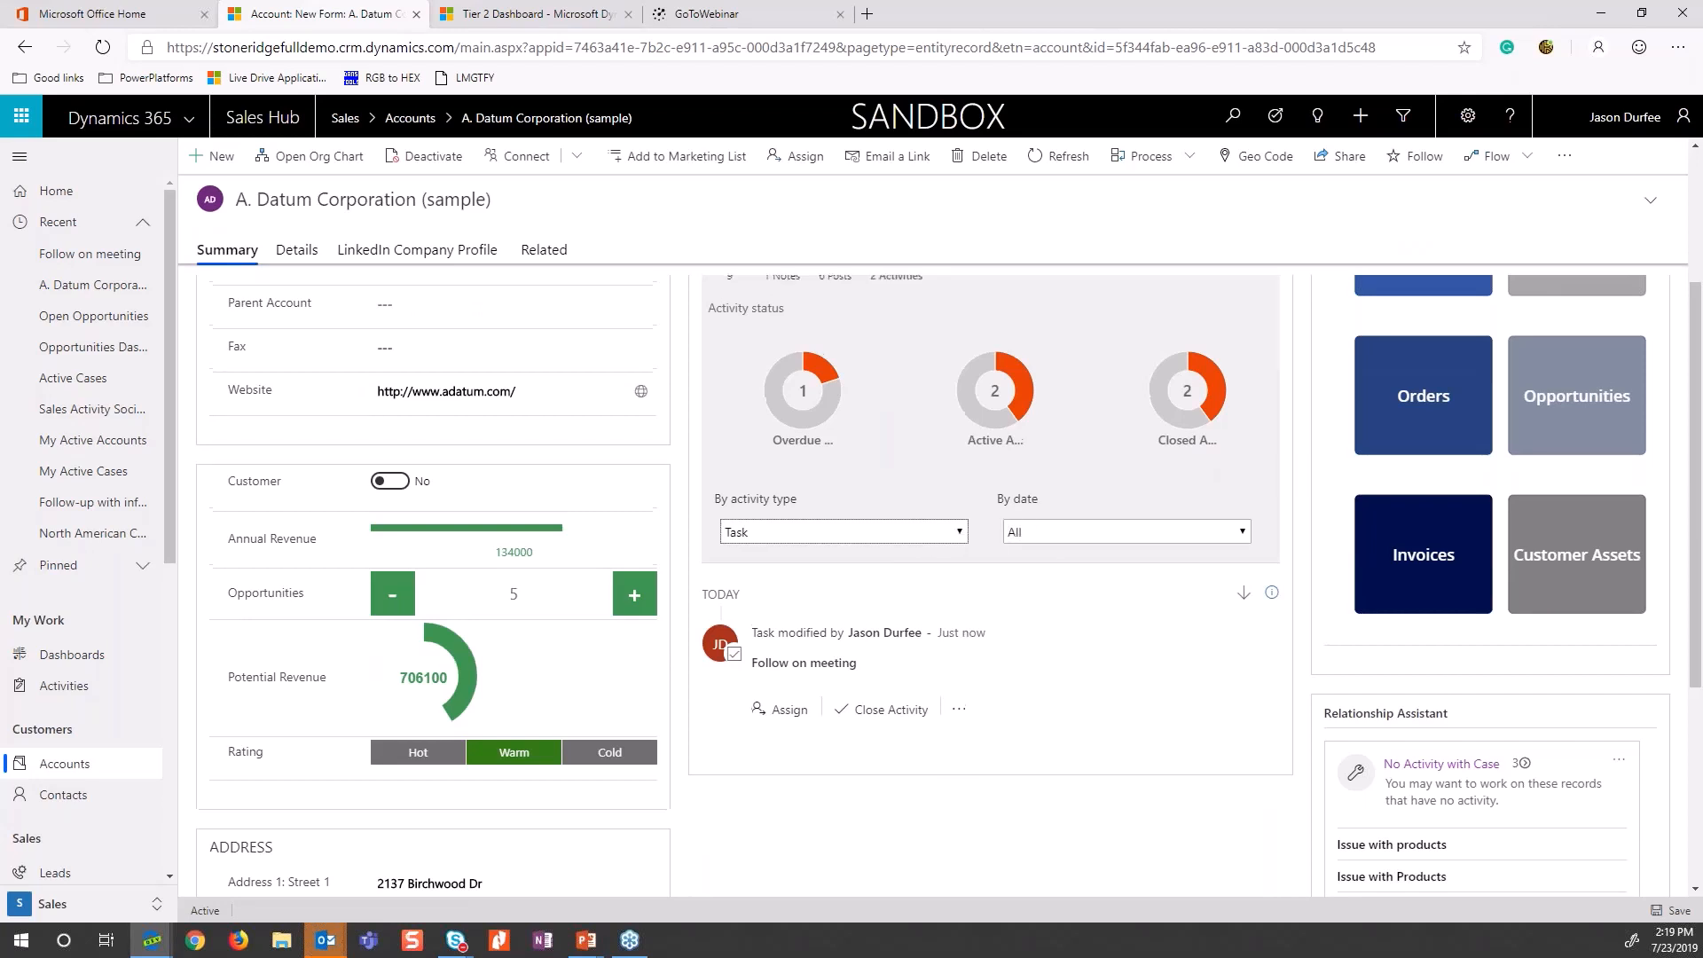
scroll(1061, 444, "up", 3)
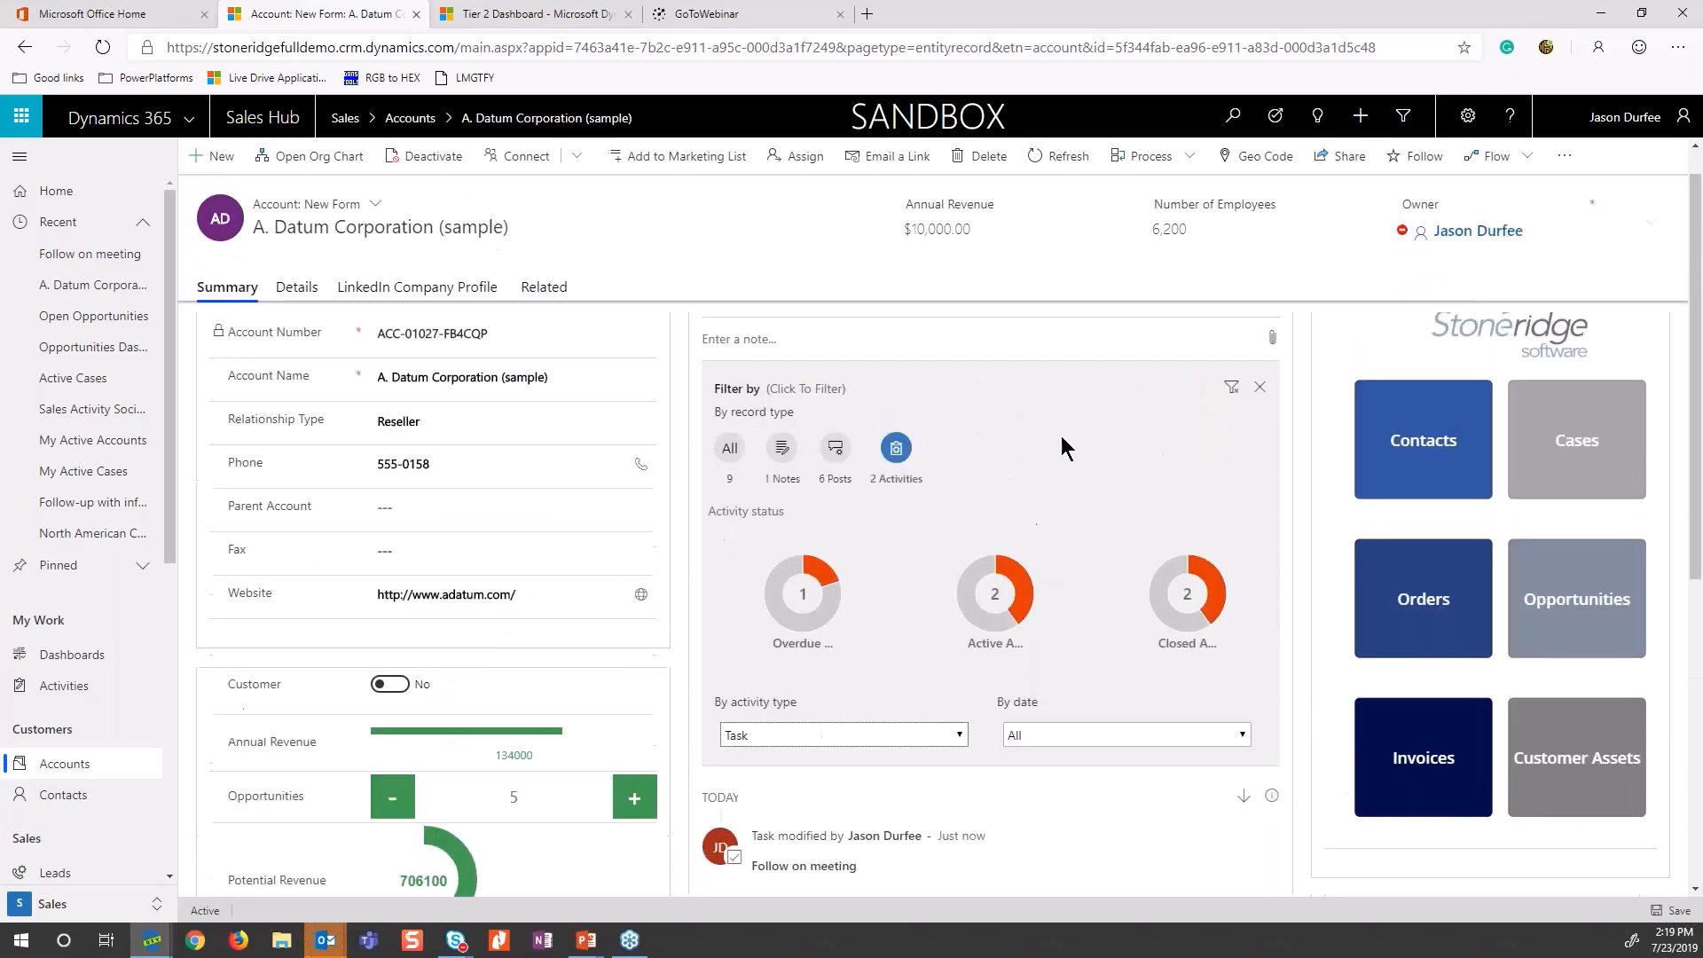
left_click(1260, 388)
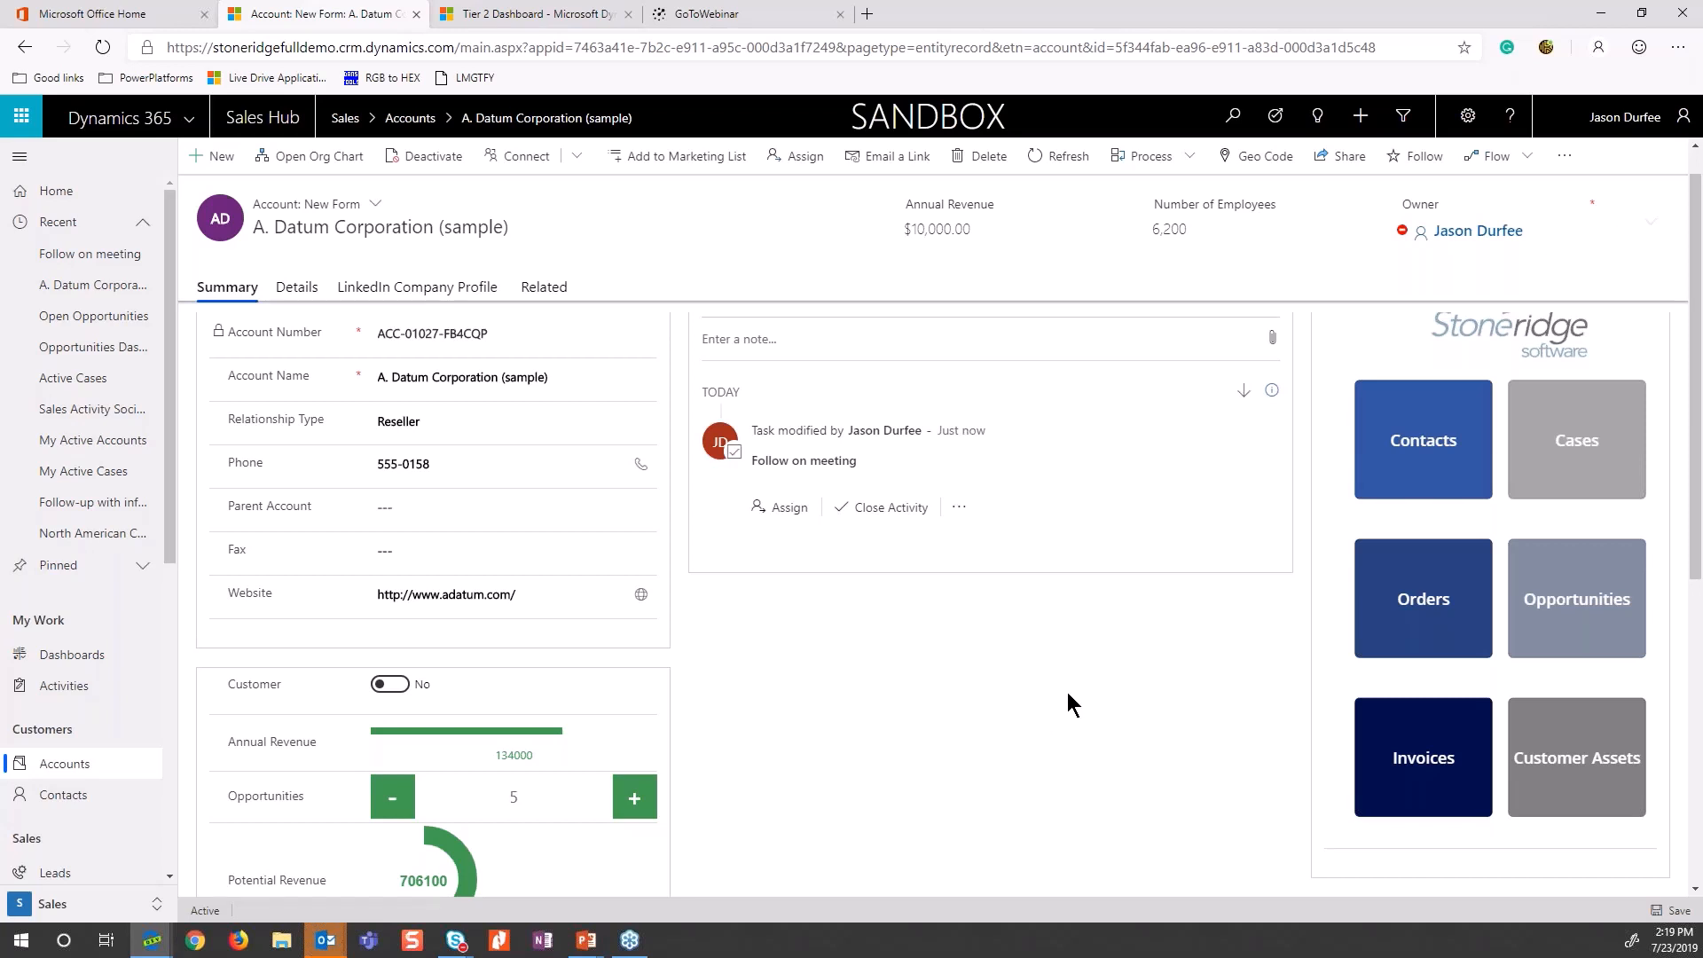
Update the account's key figures: Annual Revenue 174000, Opportunities 8, Potential Revenue 853700 and Rating Hot
scroll(350, 566, "down", 2)
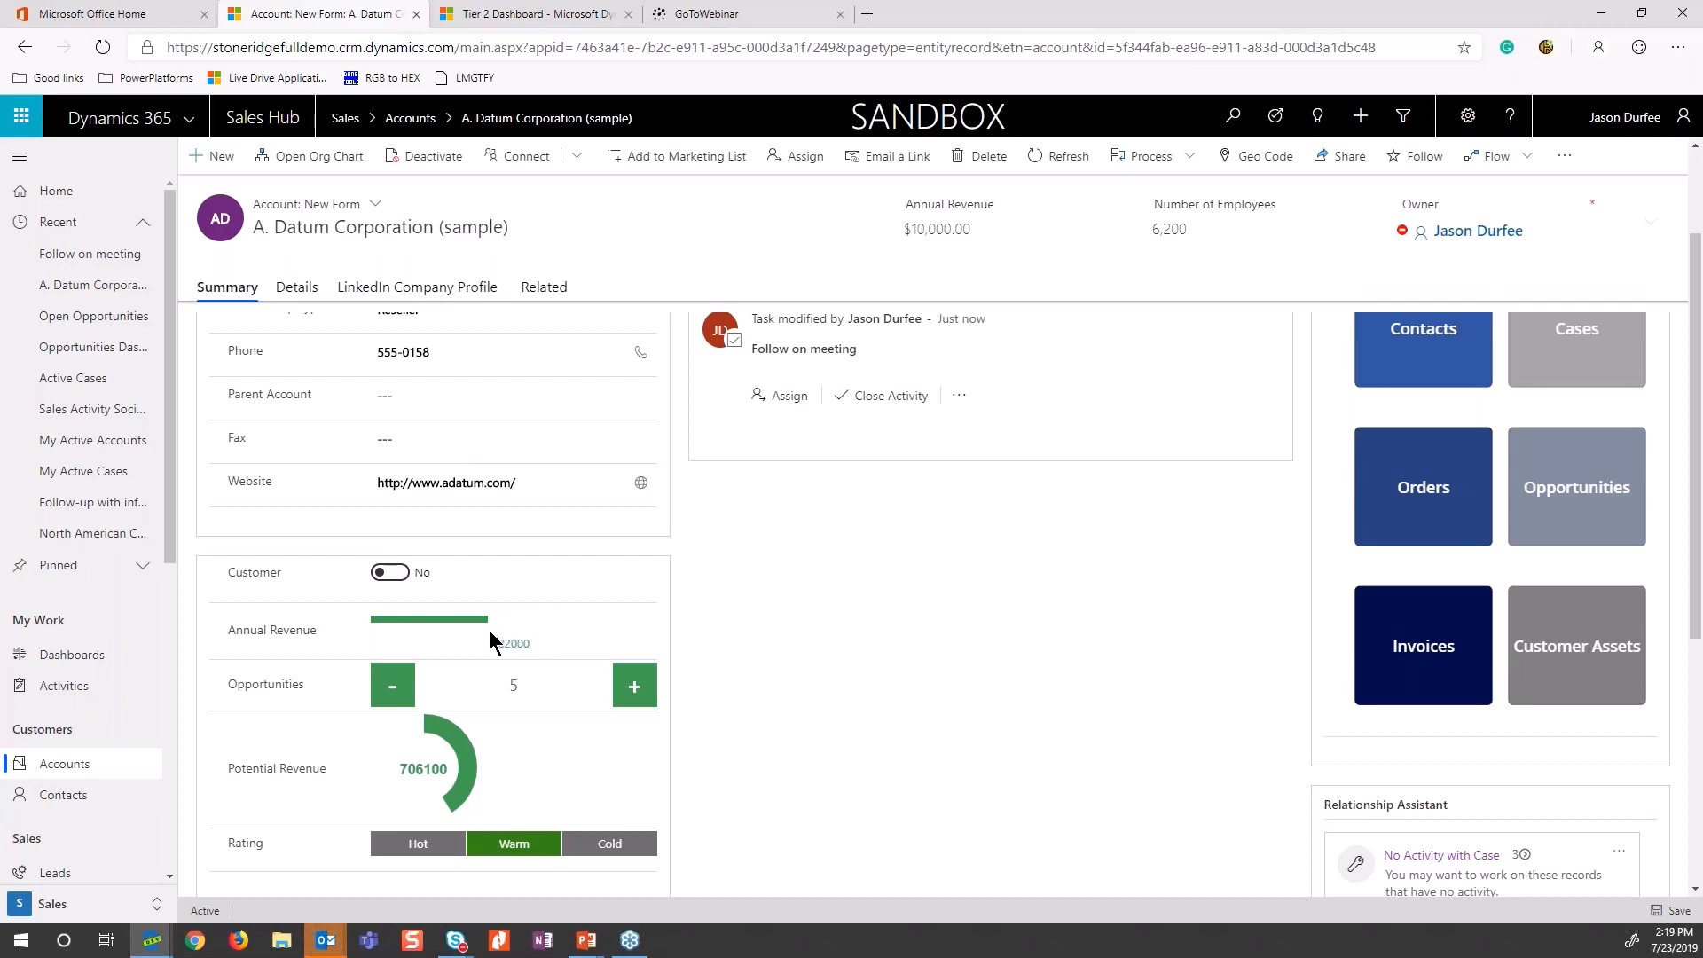
left_click_drag(512, 628, 620, 631)
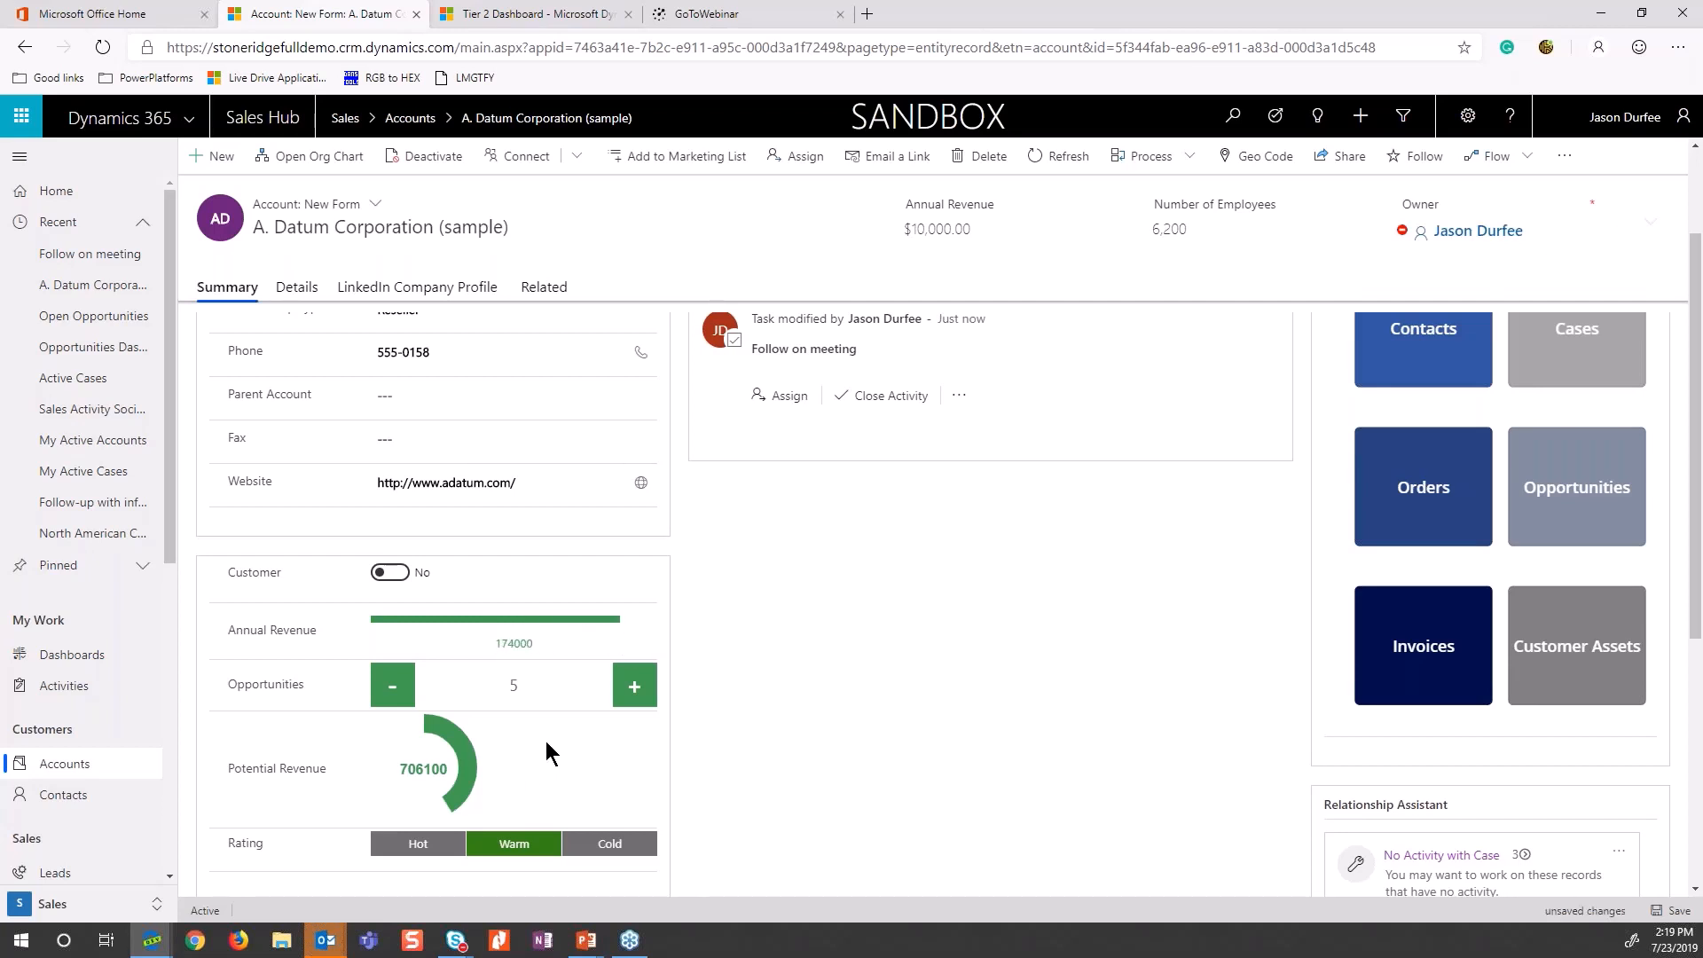
left_click(632, 691)
left_click(632, 690)
left_click(635, 697)
left_click(635, 697)
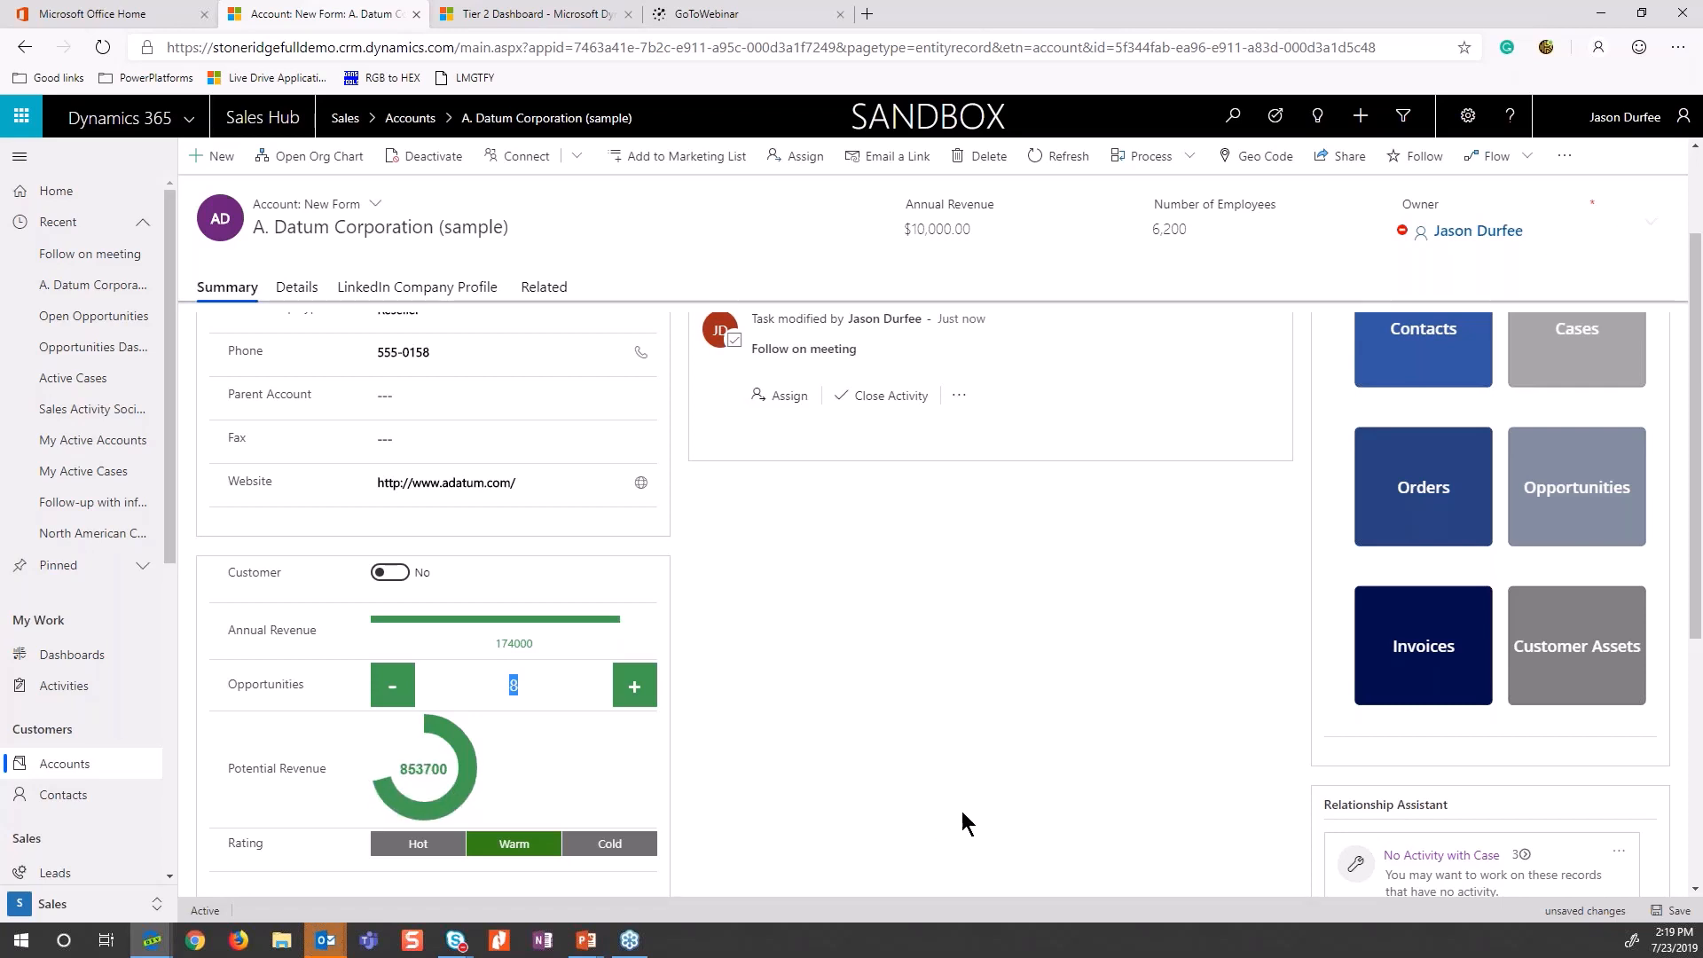
scroll(923, 807, "down", 2)
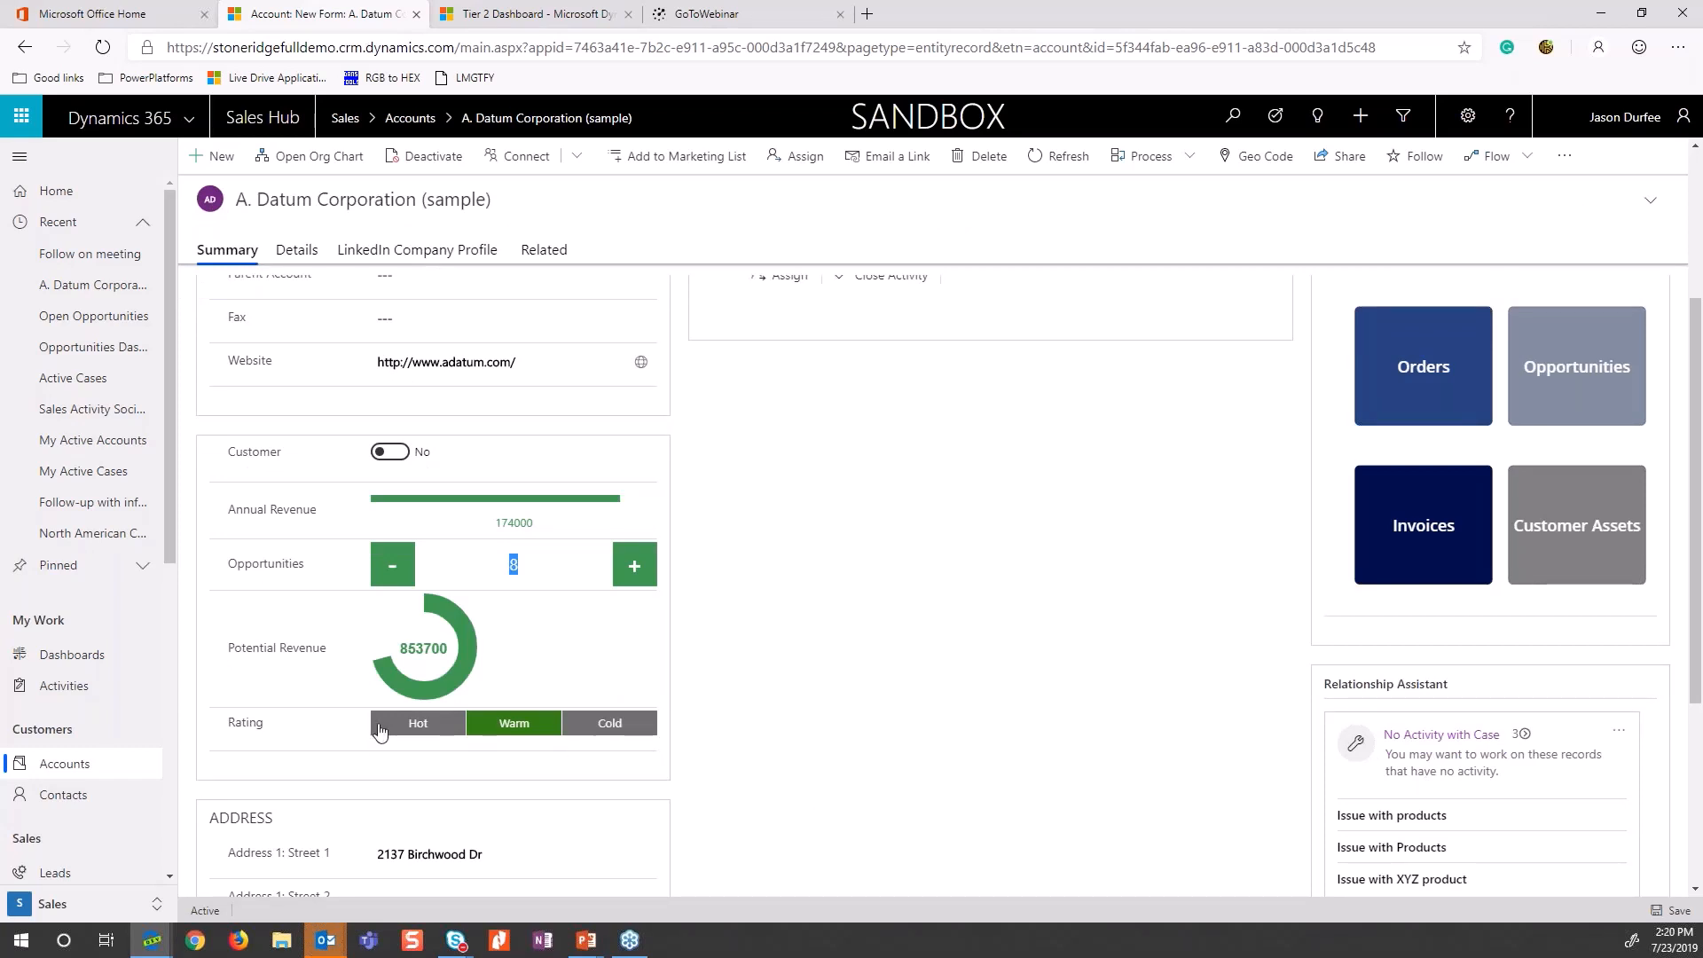
left_click(425, 730)
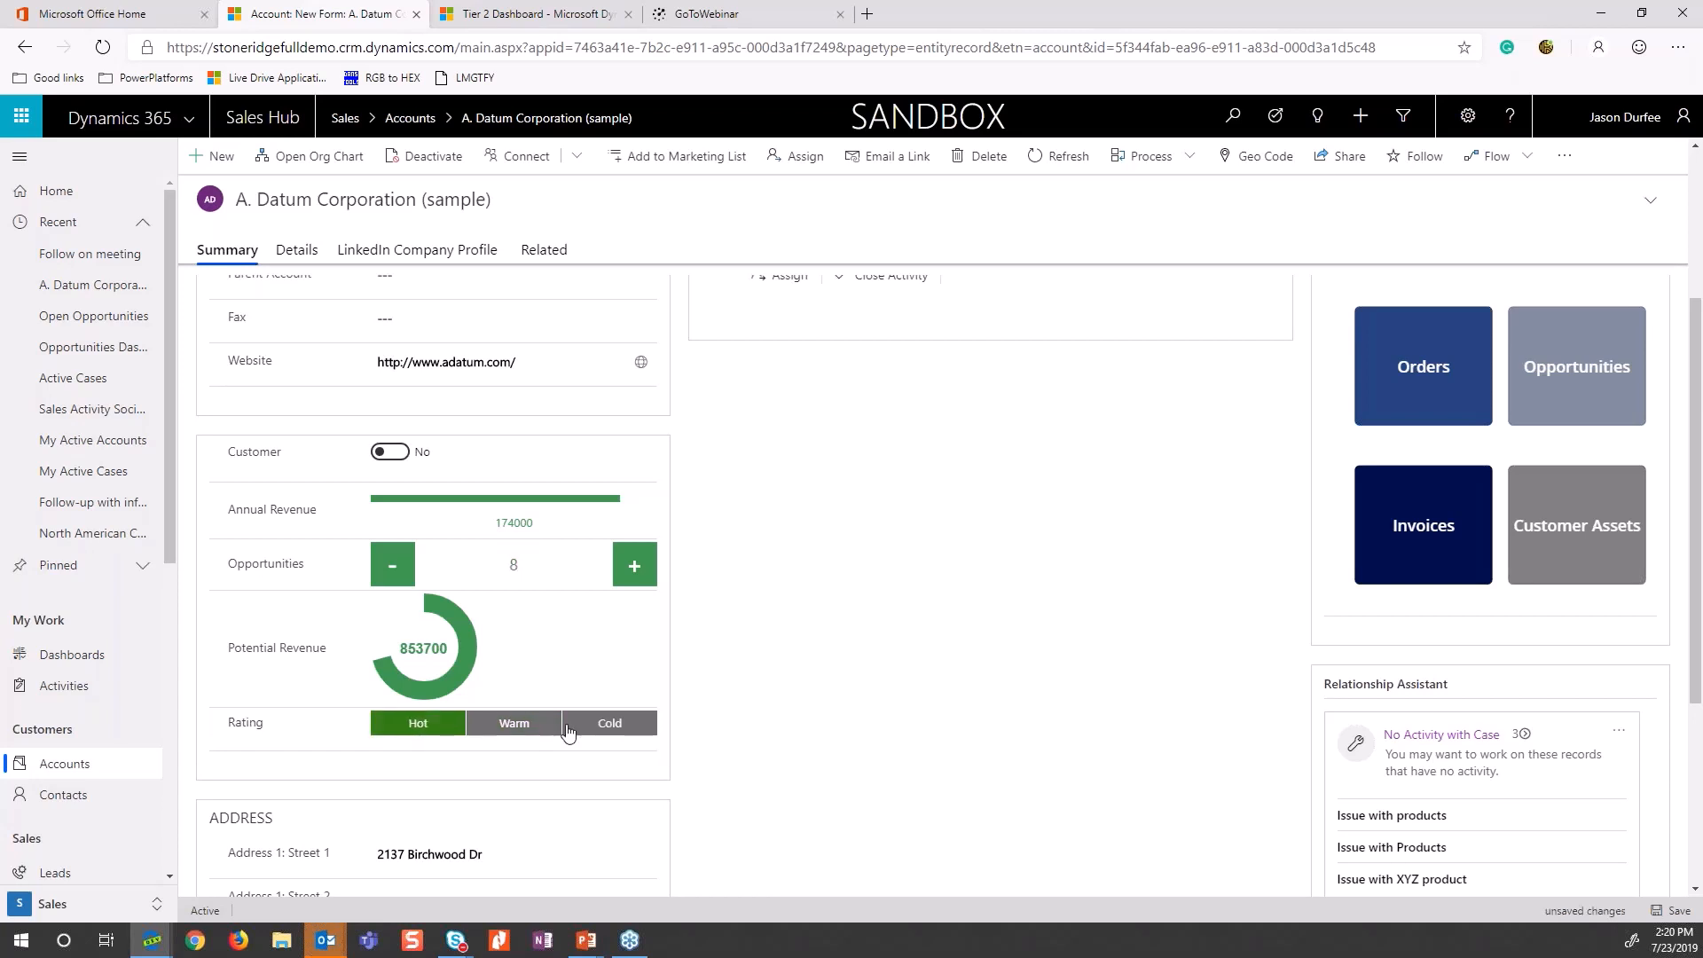